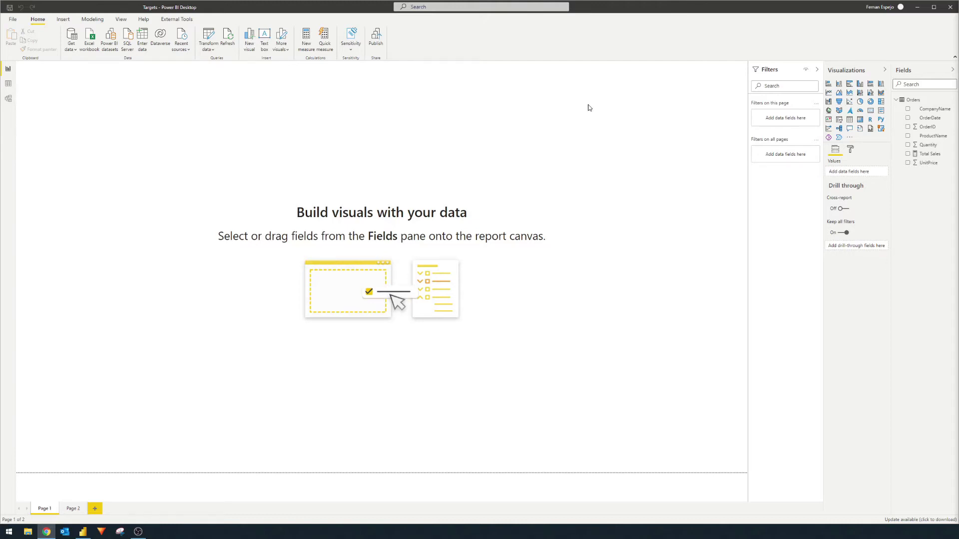
Look over the Orders data, then show the Total Sales formula SUMX( Orders, Orders[Quantity] * Orders[UnitPrice] )
{"action": "left_click", "coordinate": [9, 84]}
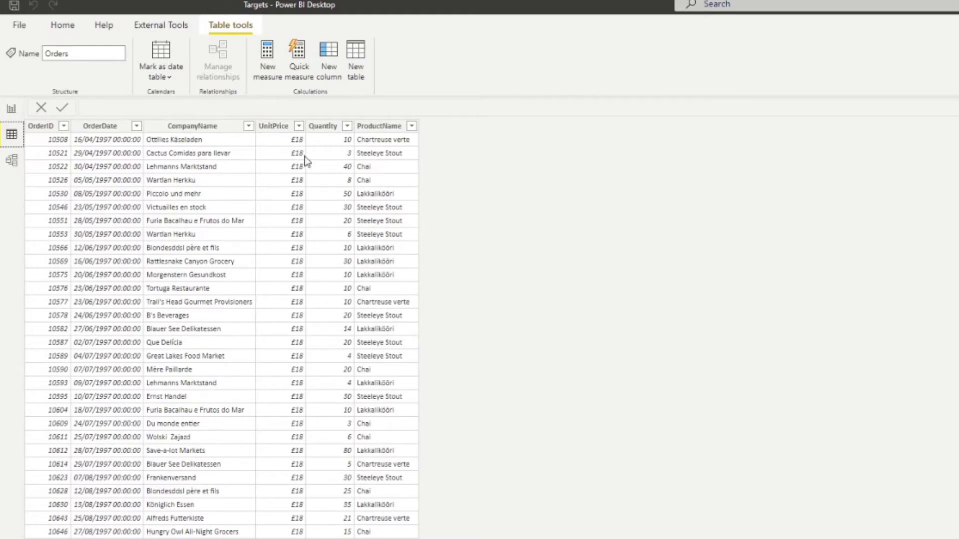
{"action": "left_click", "coordinate": [322, 127]}
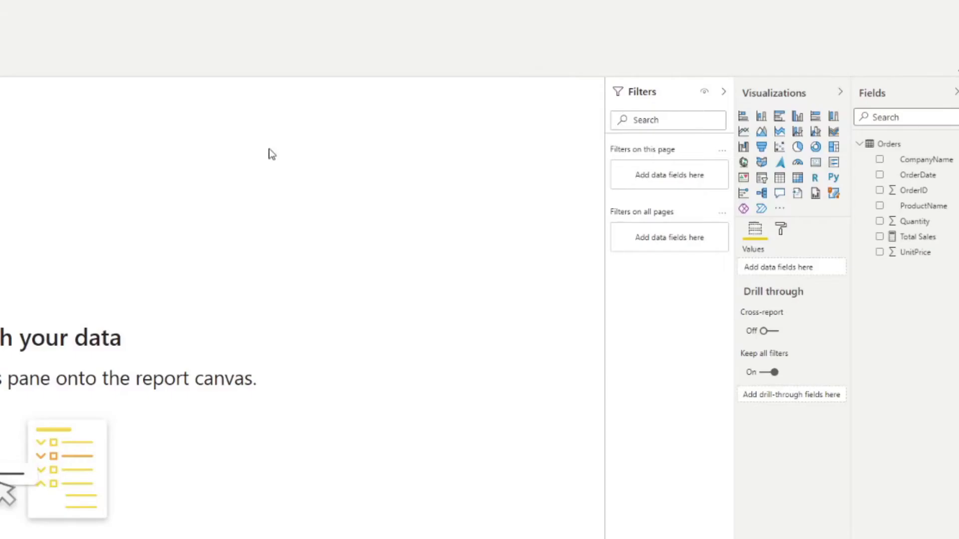
{"action": "left_click", "coordinate": [924, 238]}
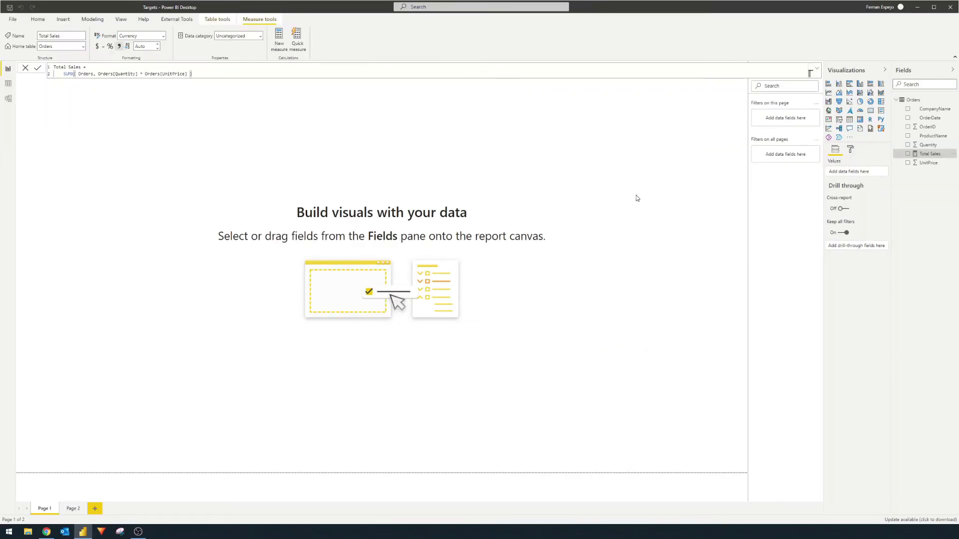
Chart Total Sales by OrderDate as a column chart stretched across the full page width
{"action": "left_click", "coordinate": [636, 198]}
{"action": "left_click", "coordinate": [907, 153]}
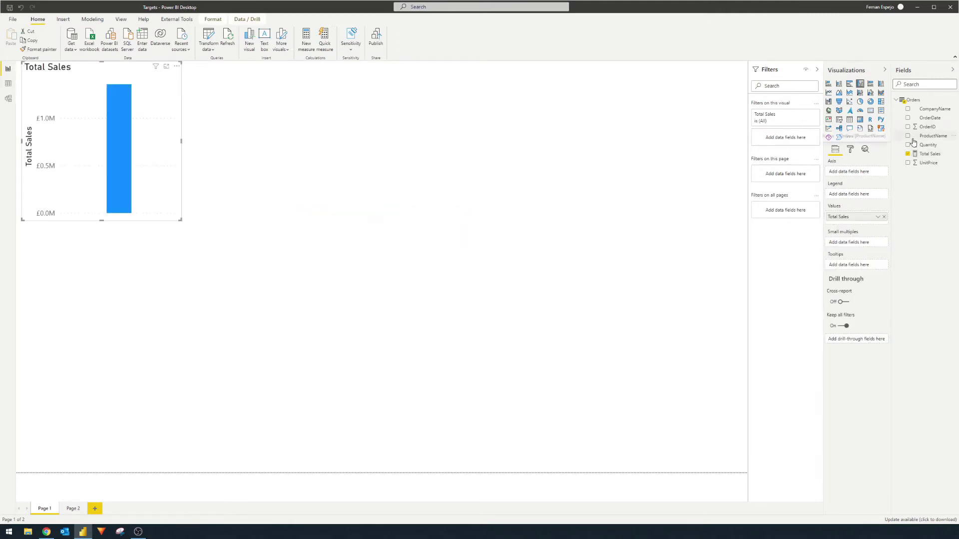
{"action": "left_click", "coordinate": [907, 119]}
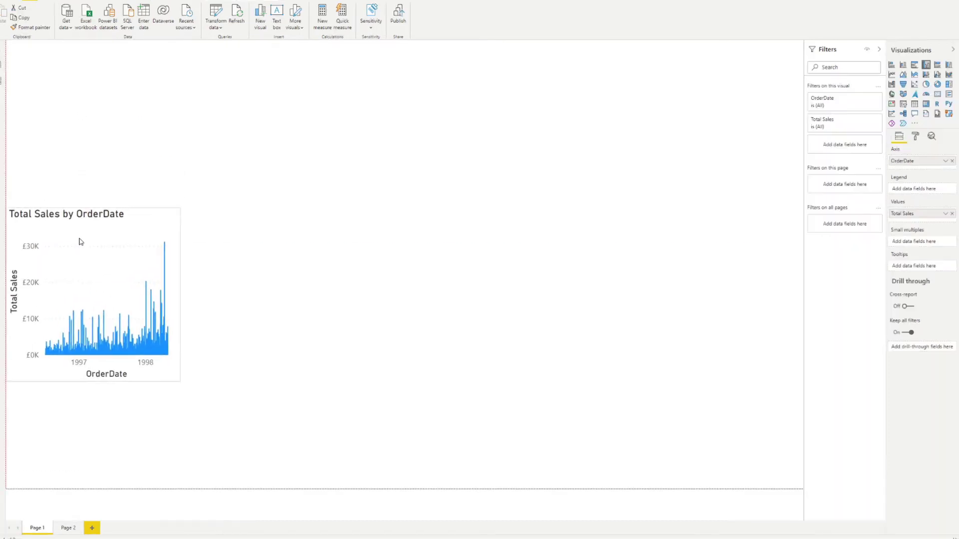
{"action": "left_click_drag", "start_coordinate": [80, 242], "coordinate": [73, 164]}
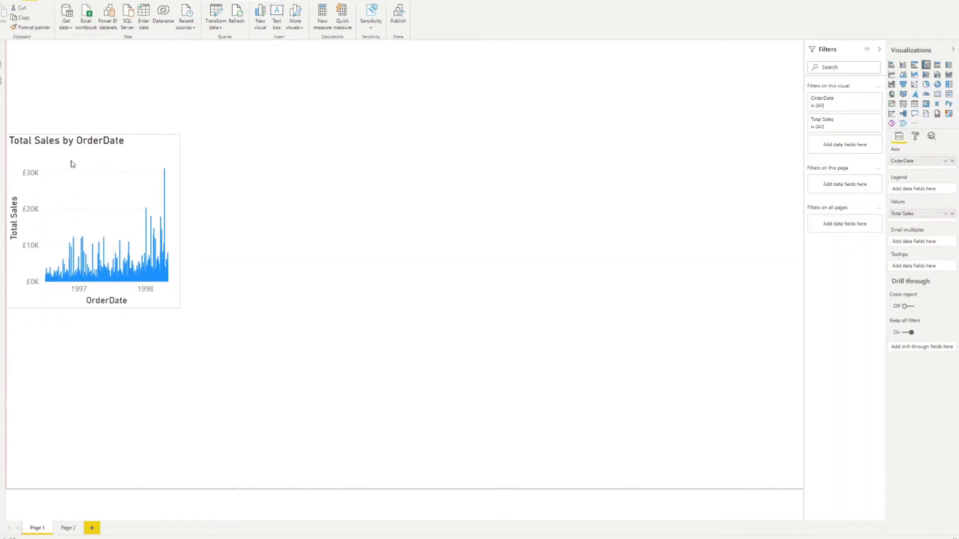
{"action": "left_click_drag", "start_coordinate": [184, 217], "coordinate": [802, 219]}
{"action": "left_click_drag", "start_coordinate": [404, 305], "coordinate": [407, 353]}
{"action": "left_click_drag", "start_coordinate": [454, 171], "coordinate": [463, 224]}
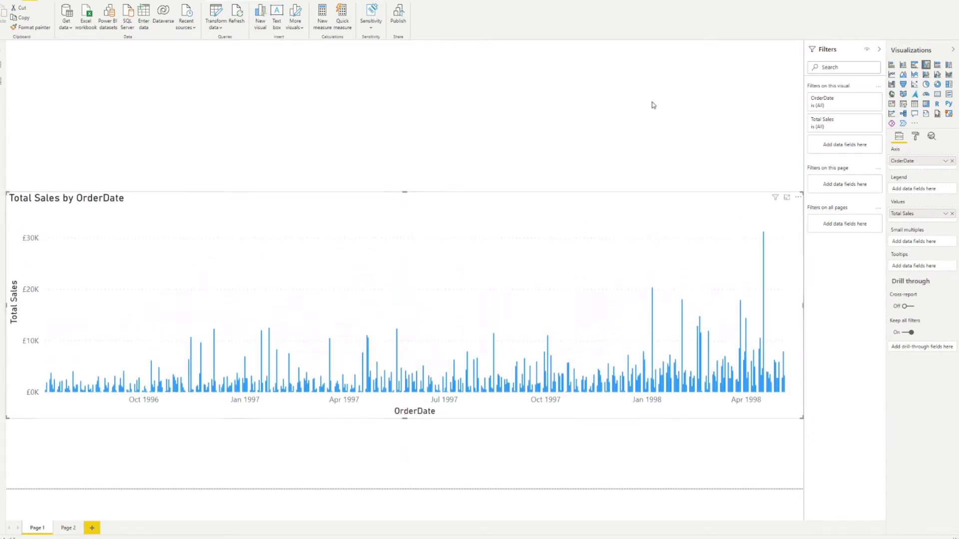
Add an OrderDate range slicer above the chart and resize both to fit
{"action": "left_click", "coordinate": [903, 104]}
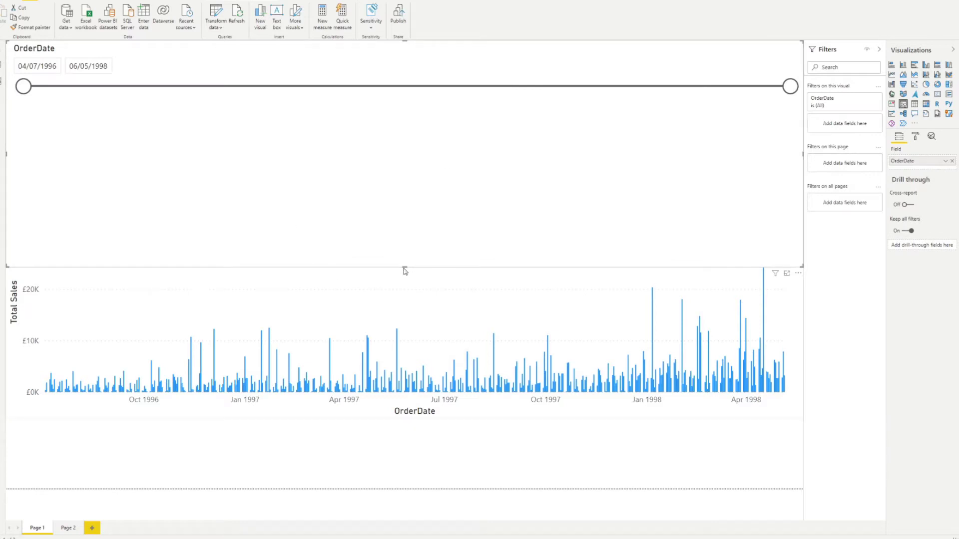
{"action": "left_click_drag", "start_coordinate": [404, 268], "coordinate": [402, 143]}
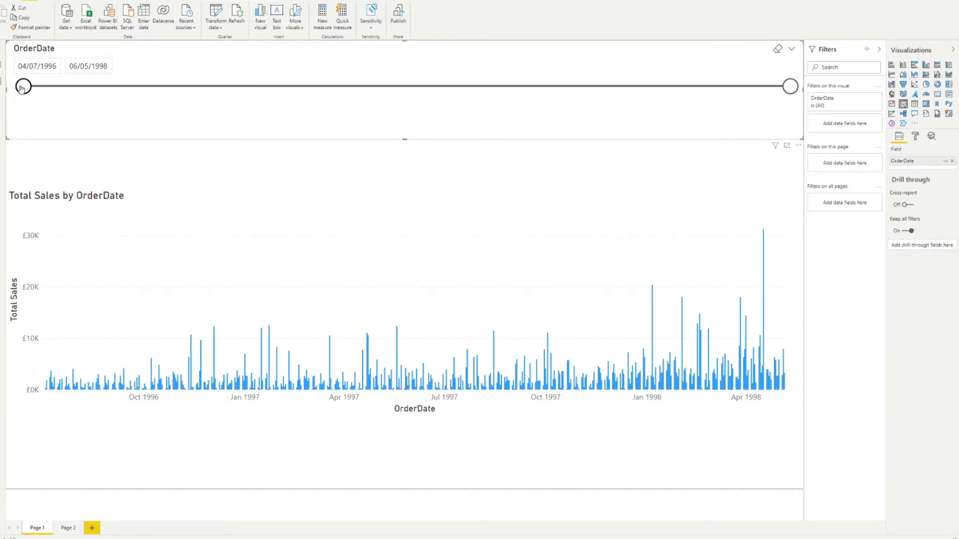
{"action": "left_click_drag", "start_coordinate": [23, 86], "coordinate": [651, 86]}
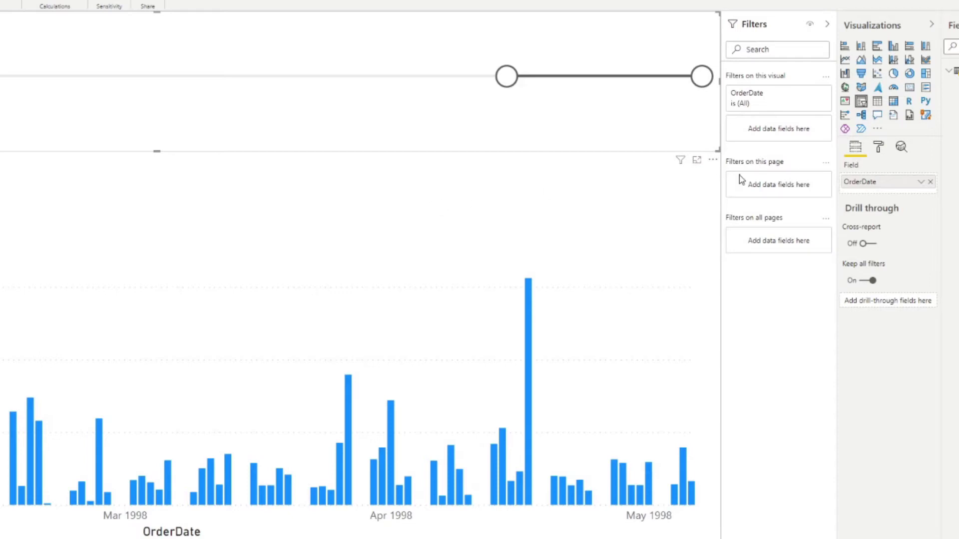
Add a red constant line named Minimum at value 5000 to the sales chart
{"action": "left_click", "coordinate": [901, 147]}
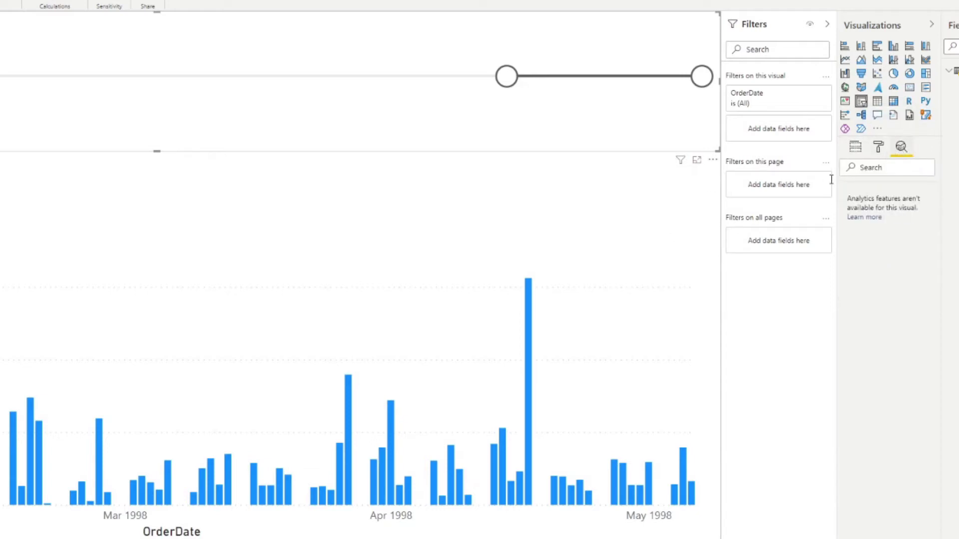
{"action": "left_click", "coordinate": [377, 253]}
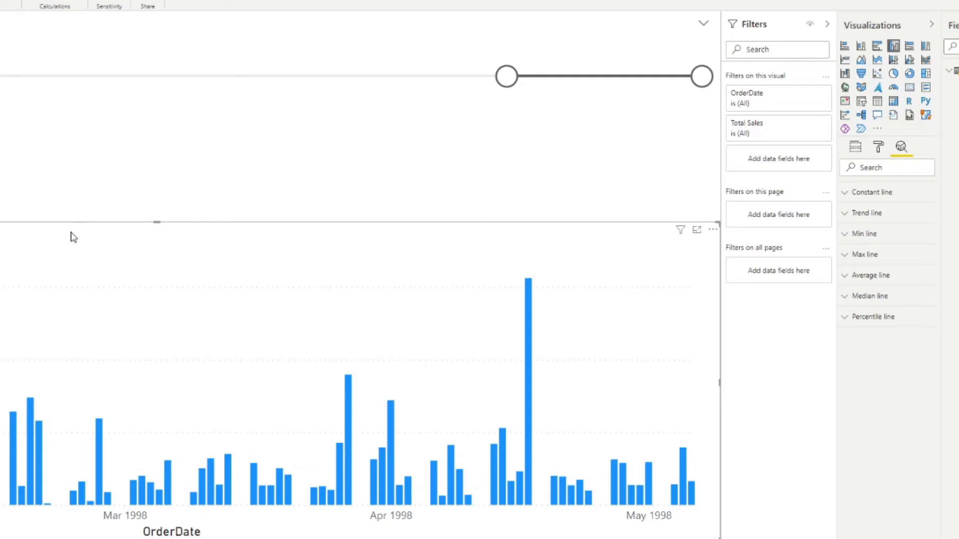
{"action": "left_click", "coordinate": [870, 193]}
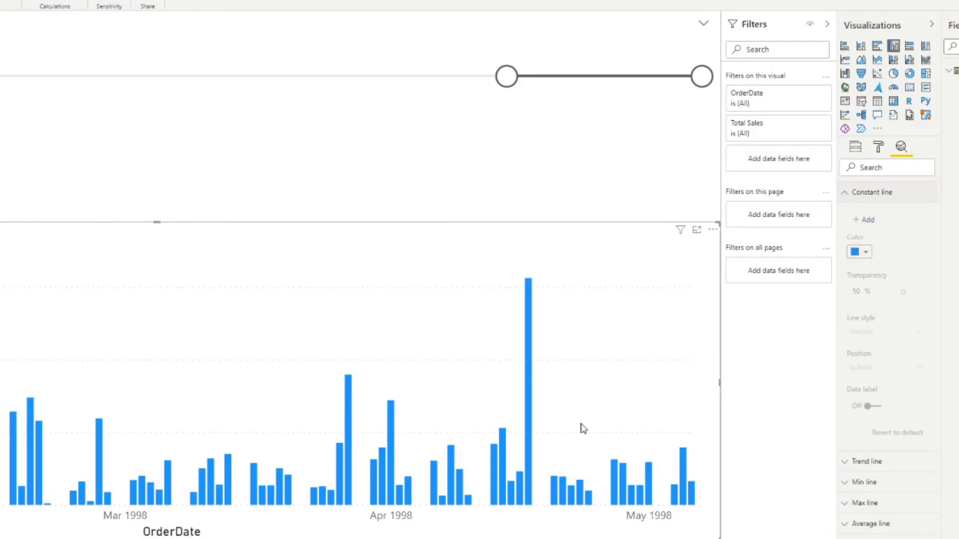
{"action": "left_click", "coordinate": [869, 221]}
{"action": "double_click", "coordinate": [880, 214]}
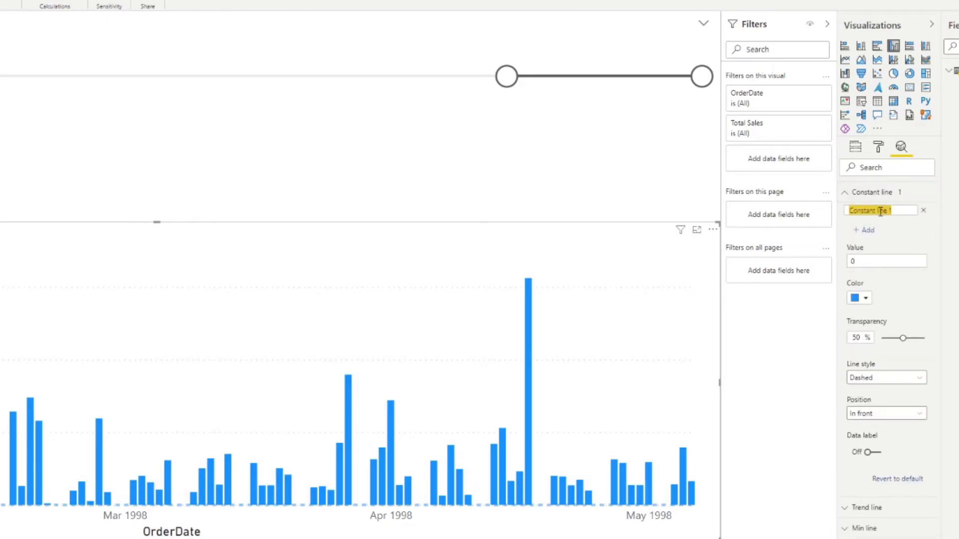
{"action": "type", "text": "Minimum"}
{"action": "left_click", "coordinate": [851, 265]}
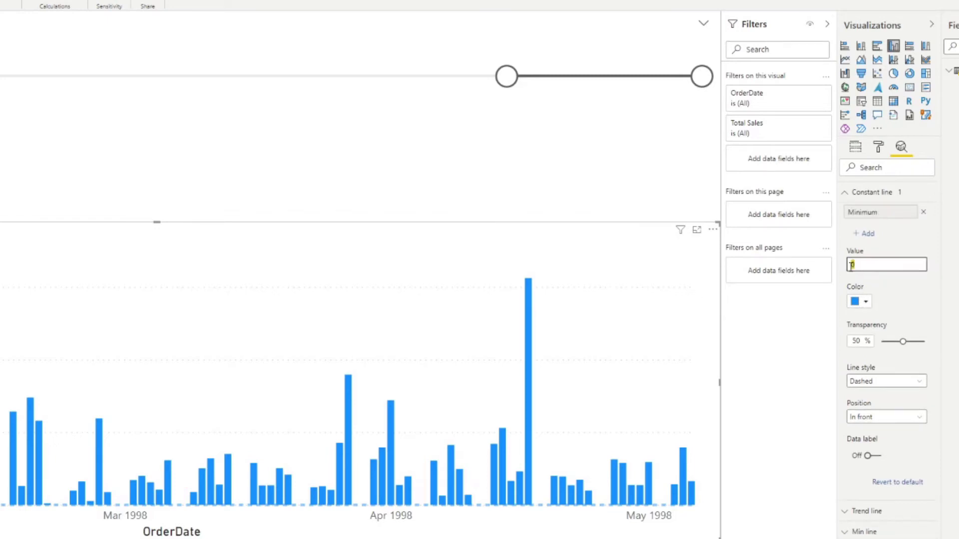
{"action": "key", "text": "Return"}
{"action": "left_click", "coordinate": [860, 303]}
{"action": "left_click", "coordinate": [931, 324]}
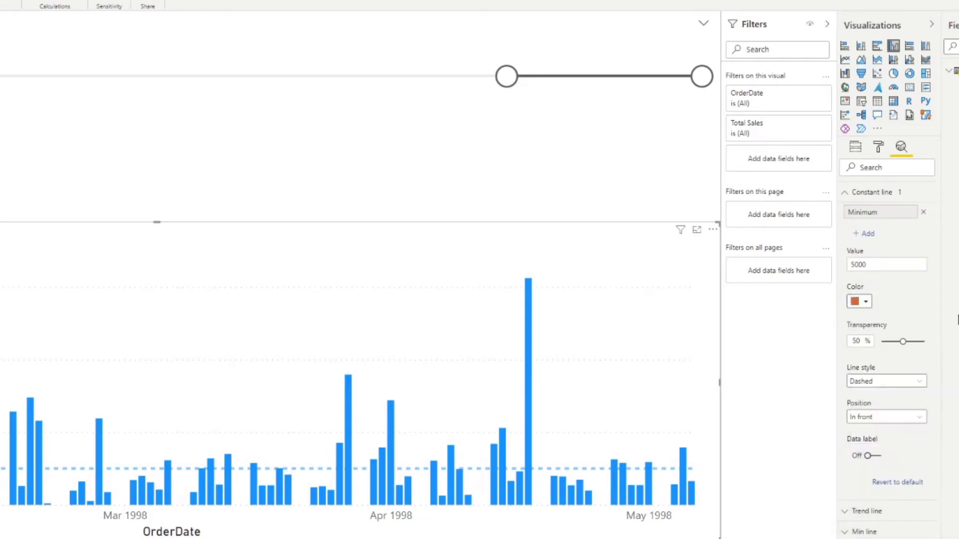
Give the Minimum line a red data label showing name and value, positioned Right
{"action": "left_click", "coordinate": [873, 462]}
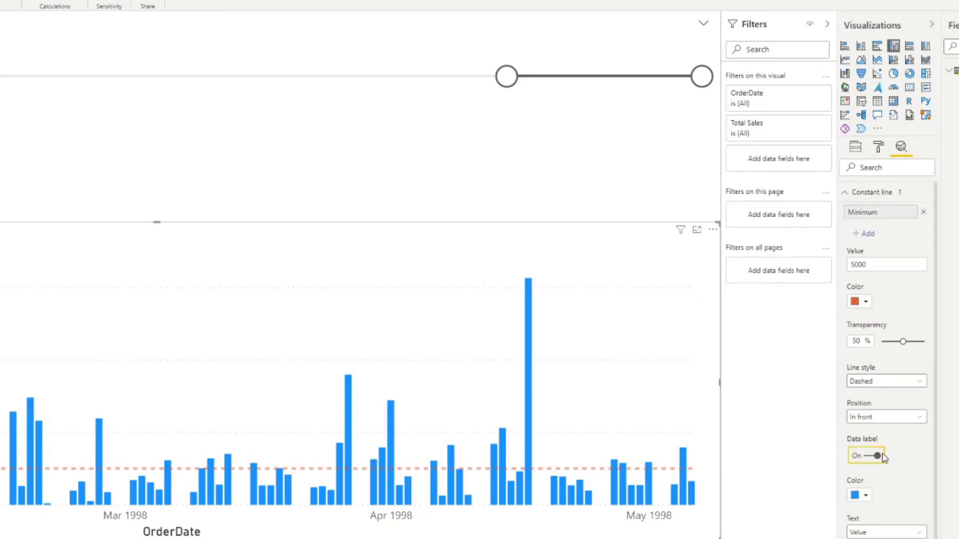
{"action": "scroll", "coordinate": [921, 479], "scroll_direction": "down", "scroll_amount": 2}
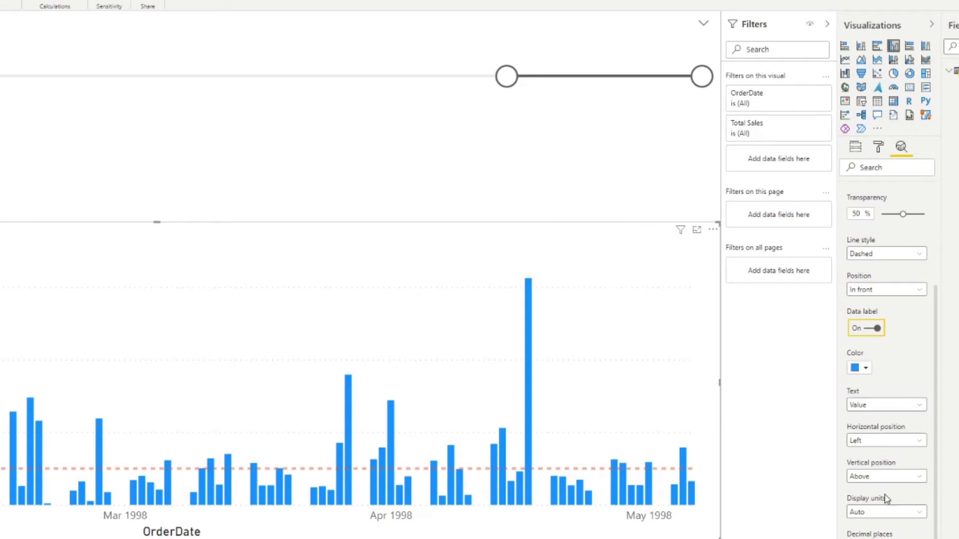
{"action": "left_click", "coordinate": [860, 407]}
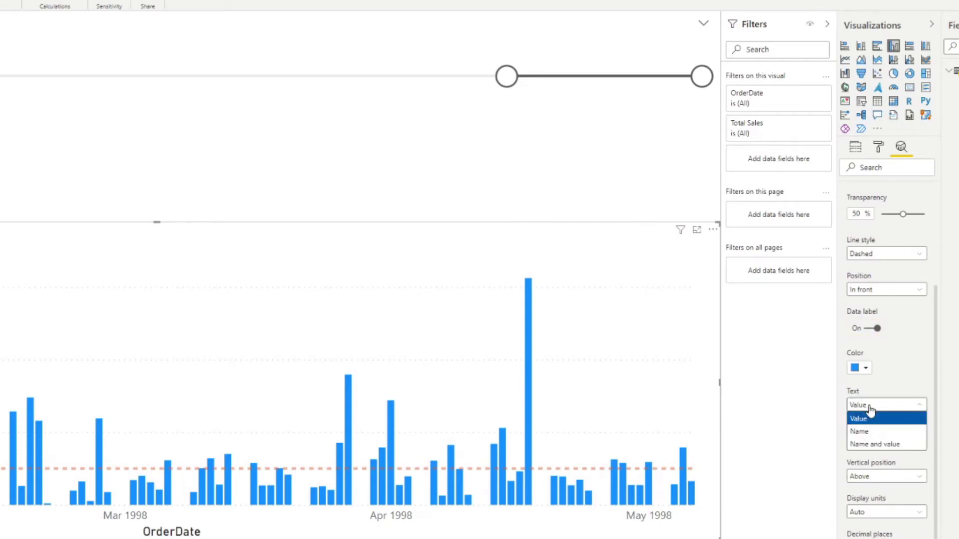
{"action": "left_click", "coordinate": [872, 442]}
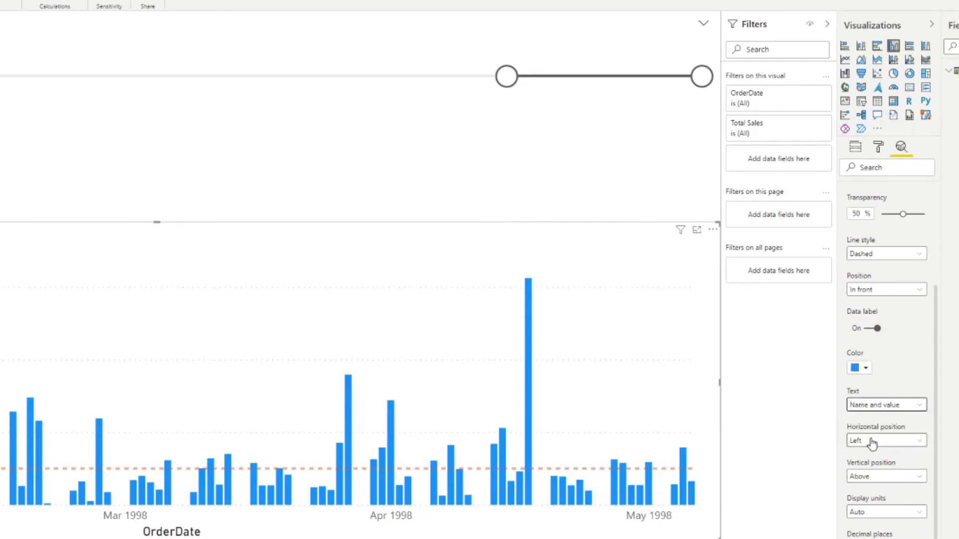
{"action": "left_click", "coordinate": [866, 368]}
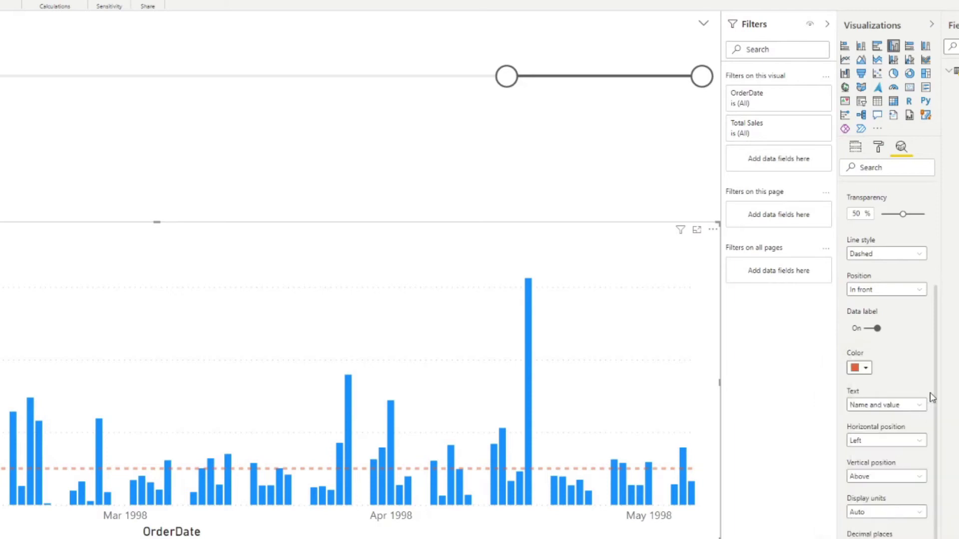
{"action": "left_click", "coordinate": [930, 390]}
{"action": "left_click", "coordinate": [881, 445]}
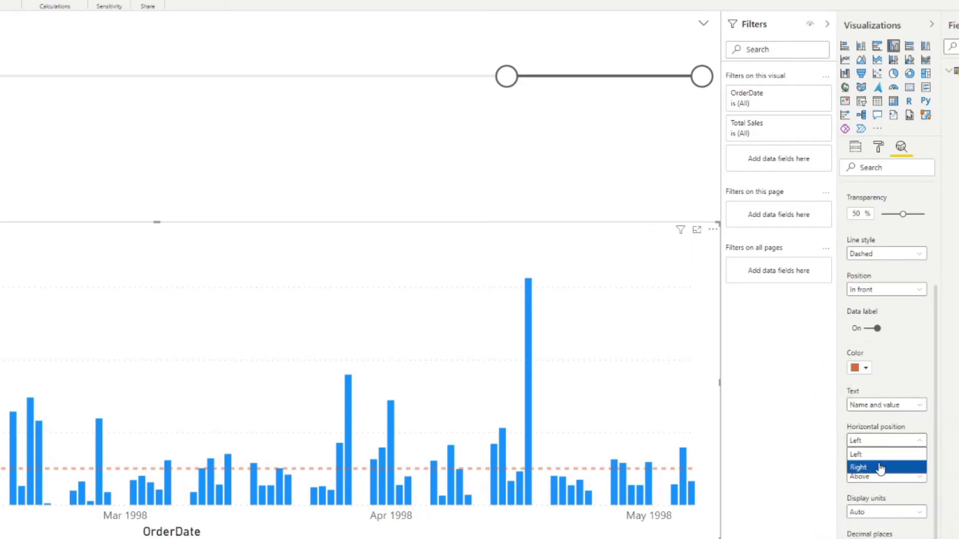
{"action": "left_click", "coordinate": [877, 466]}
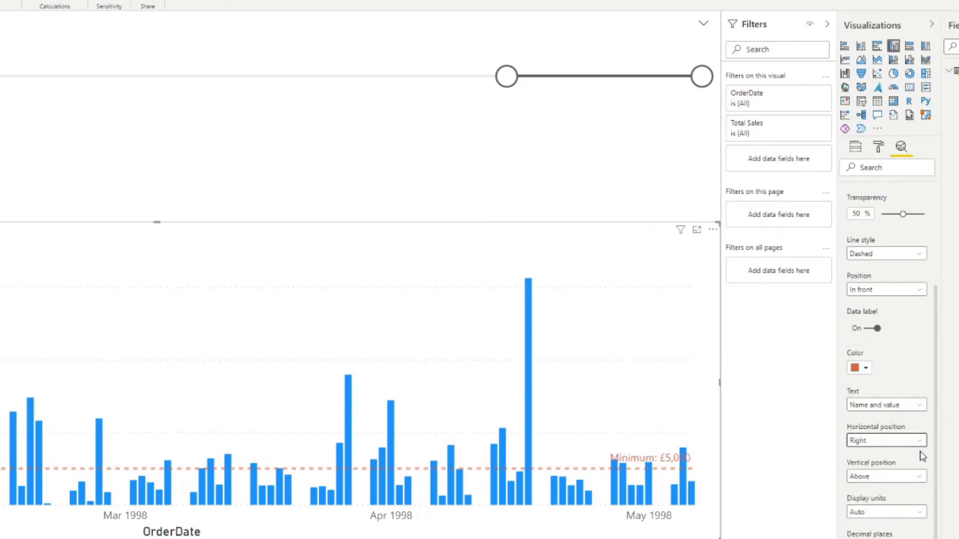
{"action": "scroll", "coordinate": [903, 280], "scroll_direction": "up", "scroll_amount": 5}
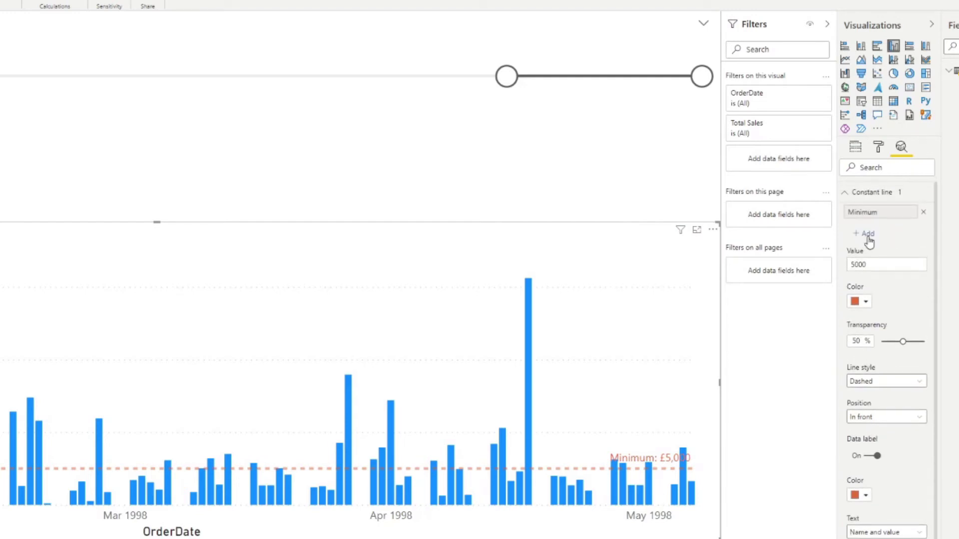
Add a second constant line named Target, coloured green, with value 10000
{"action": "left_click", "coordinate": [868, 234]}
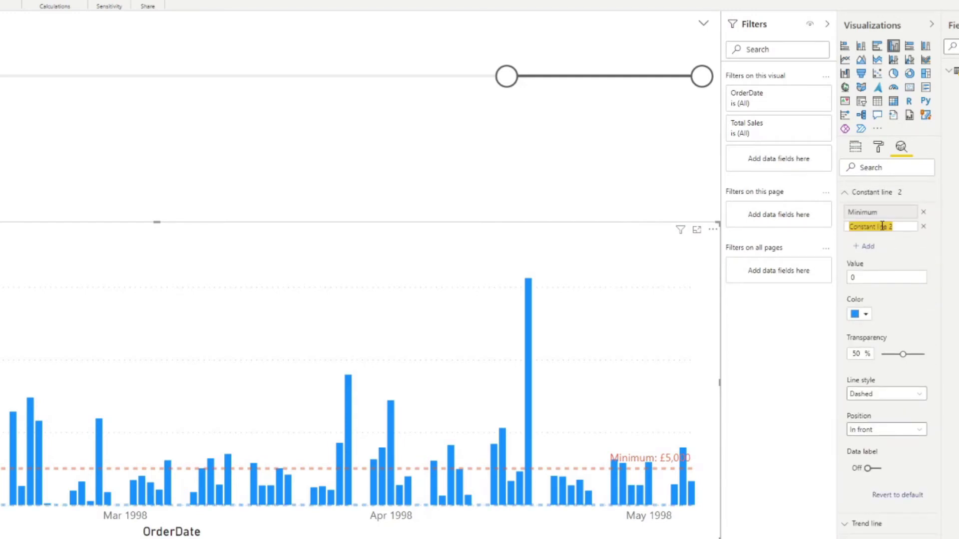
{"action": "type", "text": "Target"}
{"action": "key", "text": "Return"}
{"action": "left_click", "coordinate": [867, 317]}
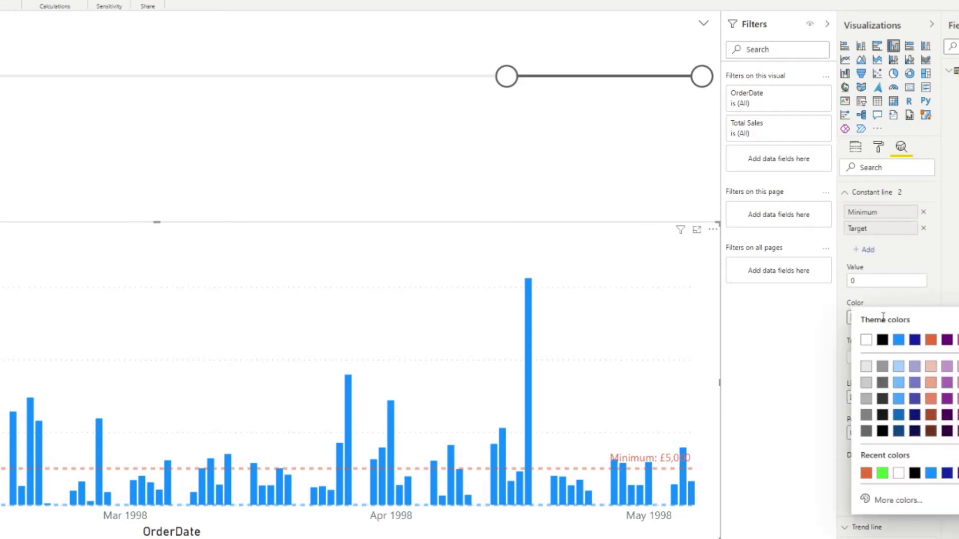
{"action": "left_click", "coordinate": [882, 473]}
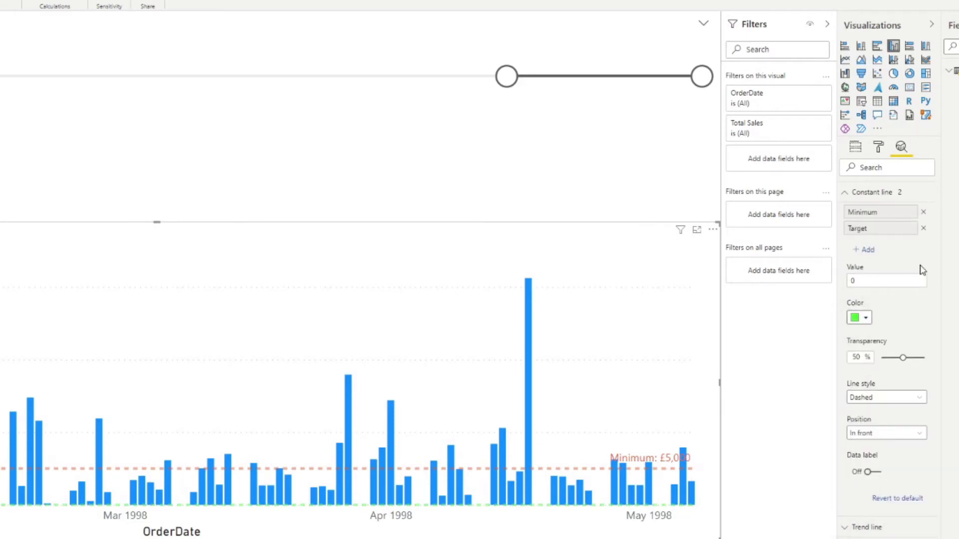
{"action": "left_click", "coordinate": [914, 281]}
{"action": "type", "text": "1"}
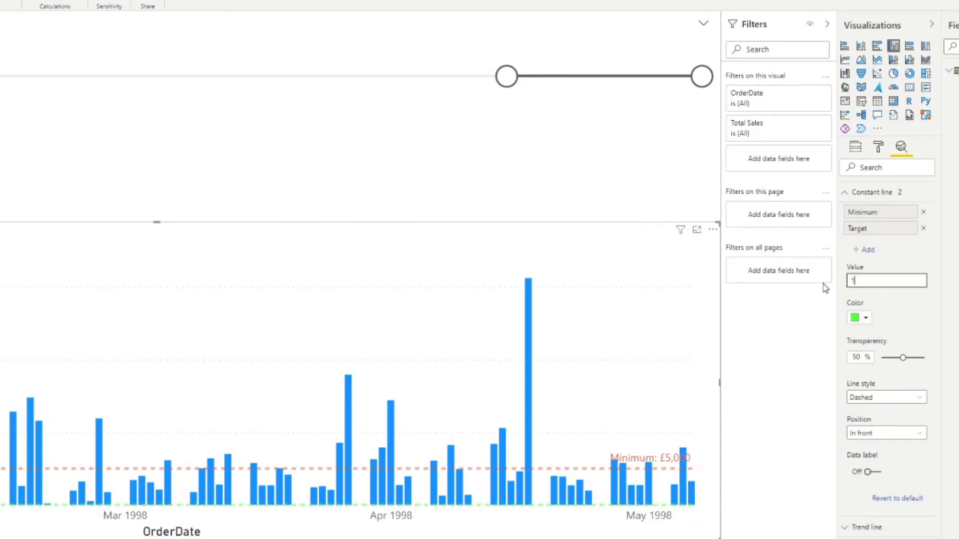
{"action": "type", "text": "0000"}
Turn on the Target line's green data label showing its name and value
{"action": "left_click", "coordinate": [869, 472]}
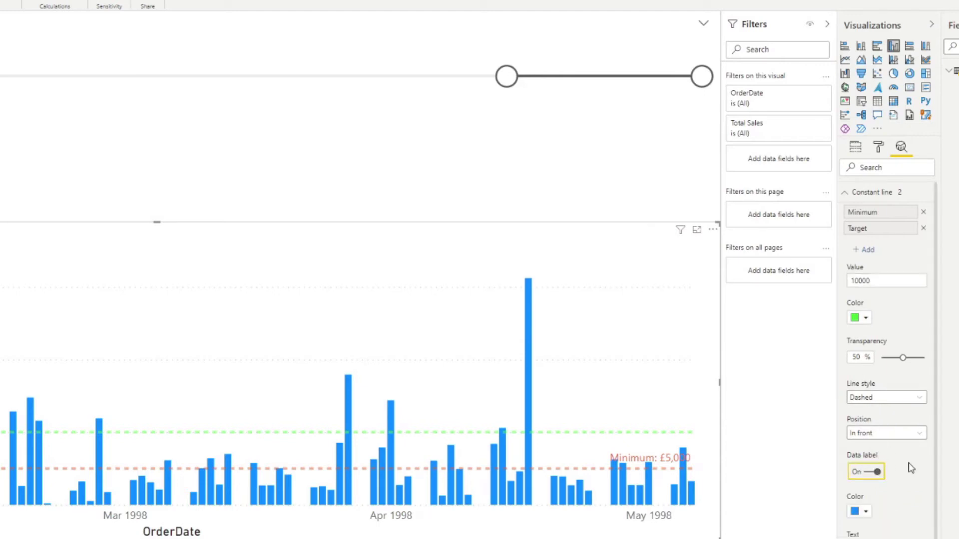
{"action": "scroll", "coordinate": [899, 465], "scroll_direction": "down", "scroll_amount": 1}
{"action": "left_click", "coordinate": [865, 454]}
{"action": "key", "text": "Escape"}
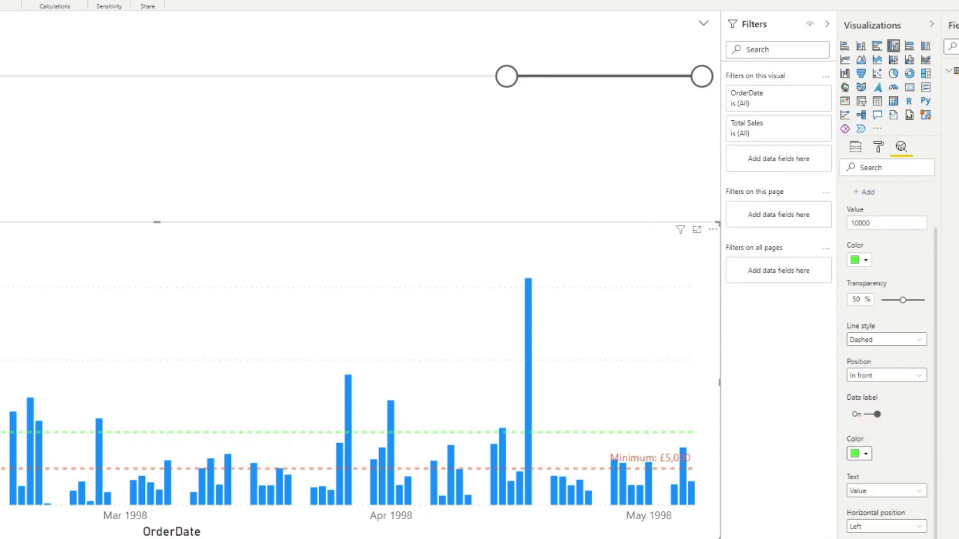
{"action": "scroll", "coordinate": [886, 519], "scroll_direction": "down", "scroll_amount": 2}
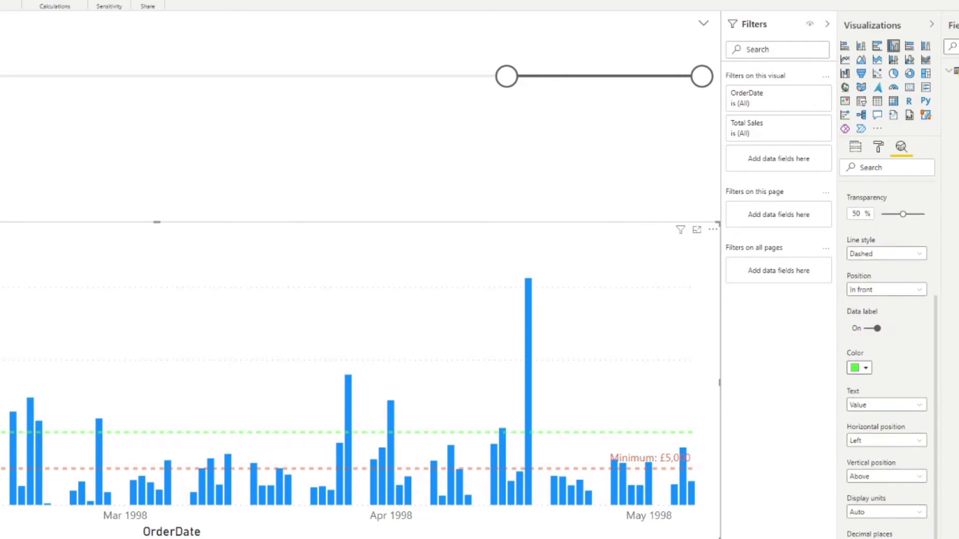
{"action": "left_click", "coordinate": [877, 405]}
{"action": "left_click", "coordinate": [867, 443]}
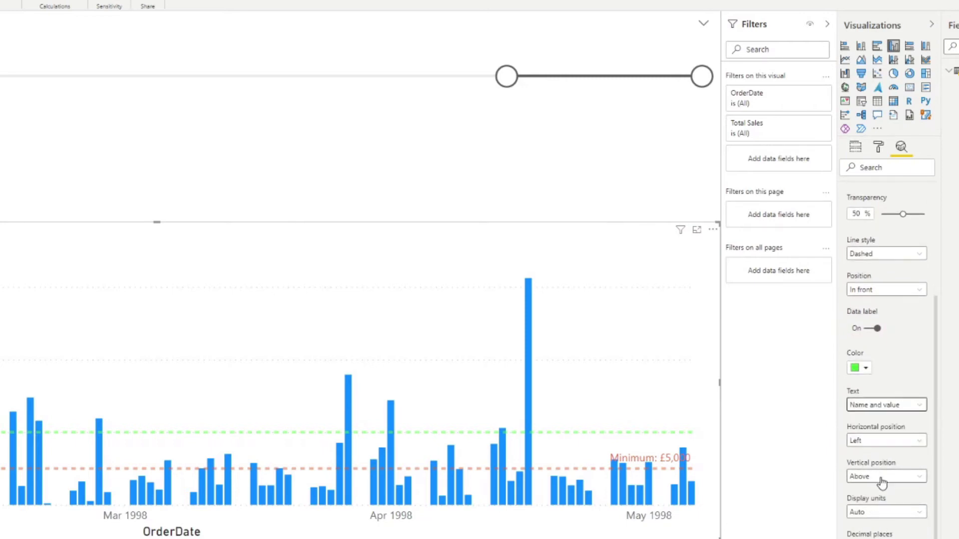
{"action": "left_click", "coordinate": [880, 443]}
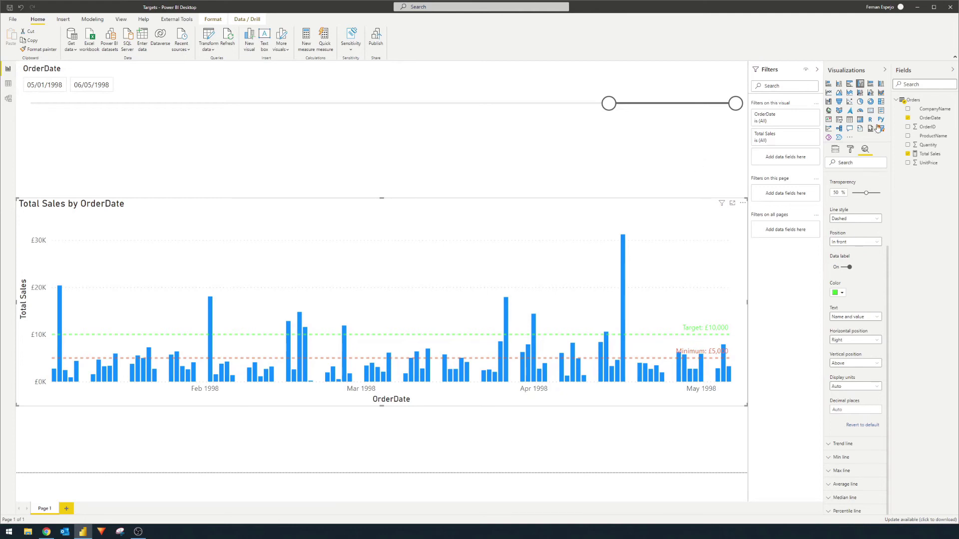
Start an Orders measure 'Bar Colour' with SWITCH(TRUE()), returning "Red" when [Total Sales] < 5000
{"action": "right_click", "coordinate": [906, 101]}
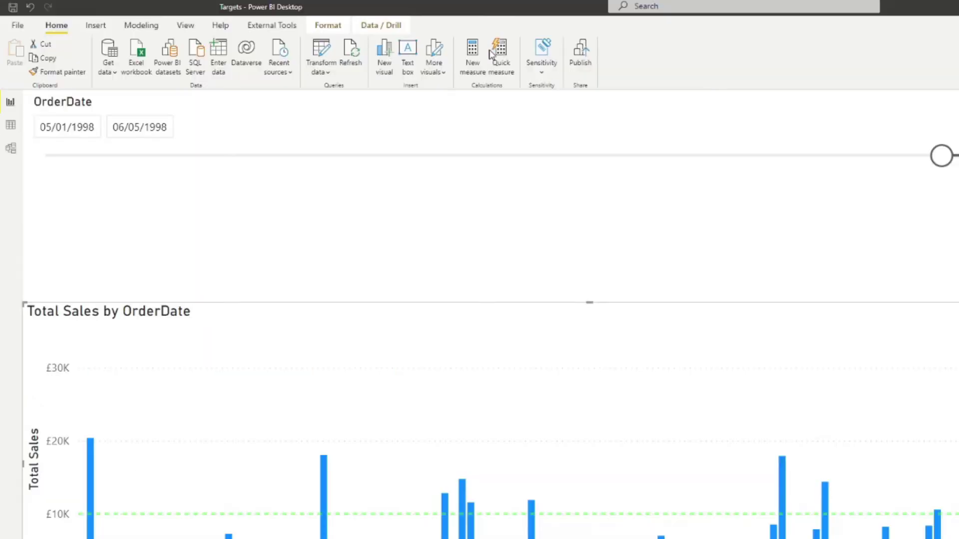
{"action": "left_click", "coordinate": [473, 55]}
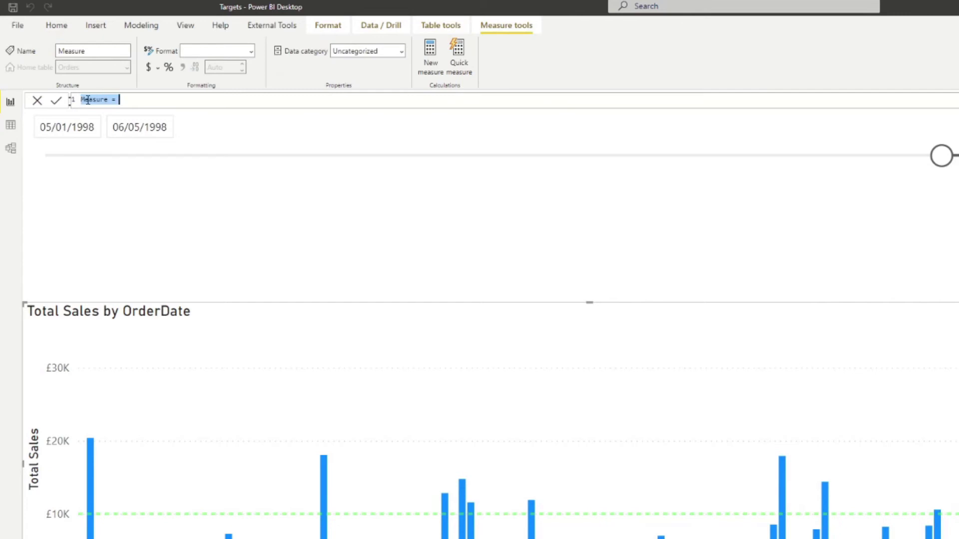
{"action": "type", "text": "Bar Colour ="}
{"action": "key", "text": "shift+Return"}
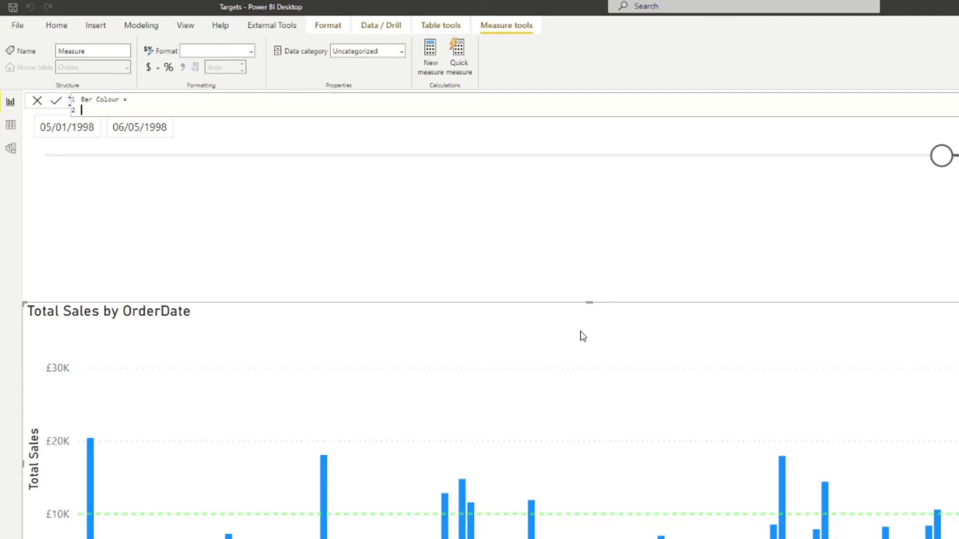
{"action": "type", "text": "SWITCH()"}
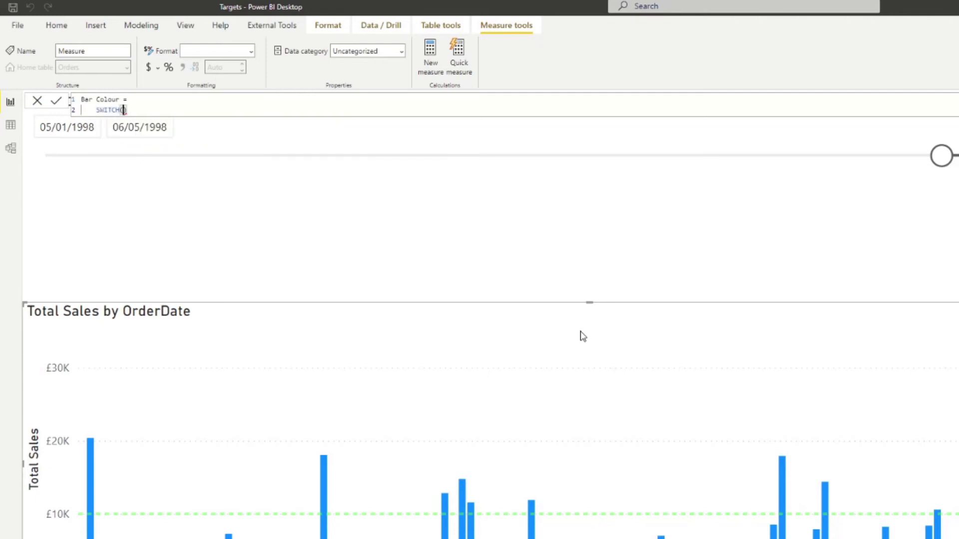
{"action": "key", "text": "shift+Return"}
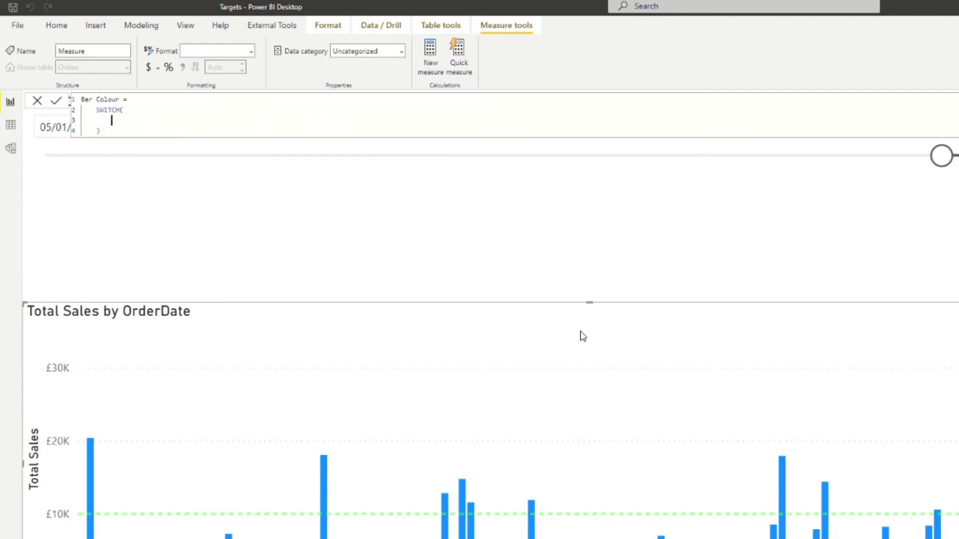
{"action": "type", "text": "TRUE()"}
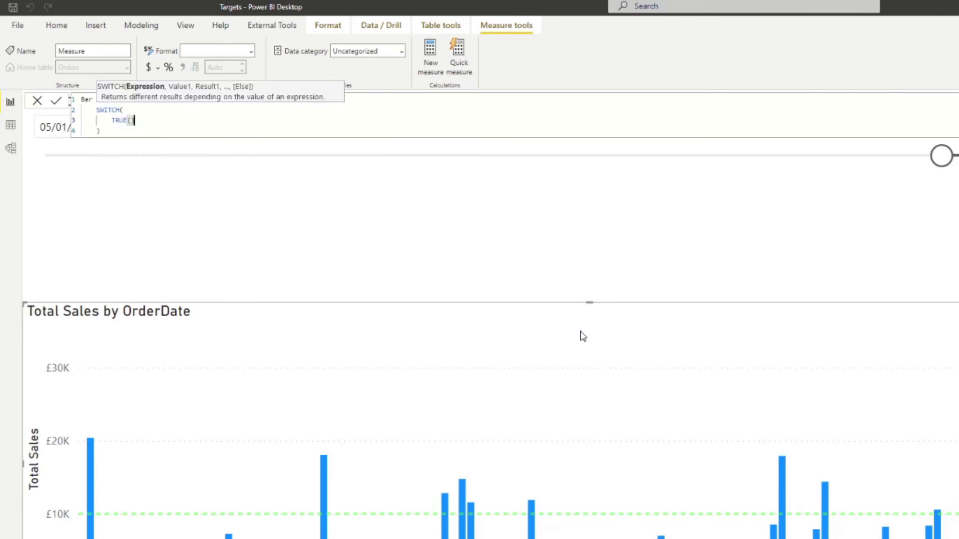
{"action": "key", "text": "shift+Return"}
{"action": "type", "text": ","}
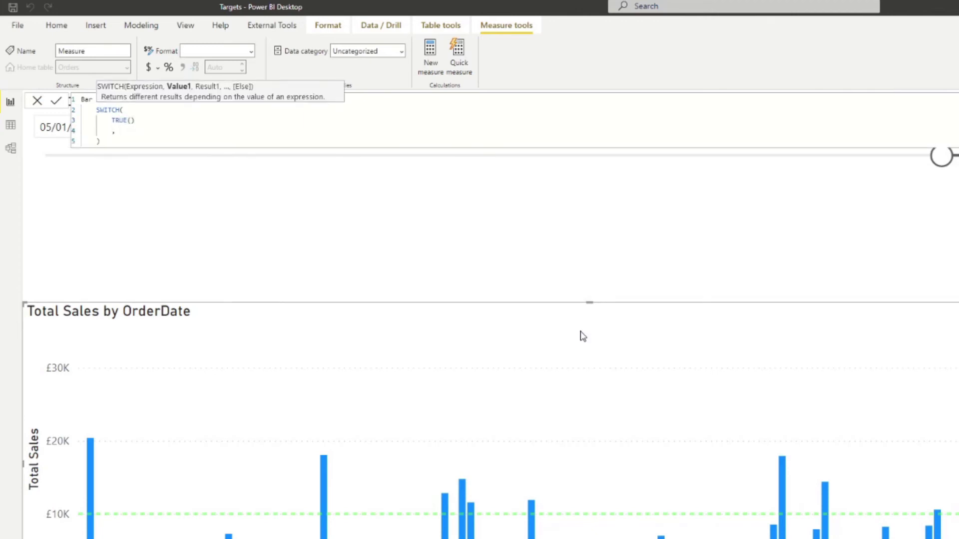
{"action": "type", "text": " [Tot"}
{"action": "type", "text": "al"}
{"action": "key", "text": "Tab"}
{"action": "type", "text": "< 5000, "}
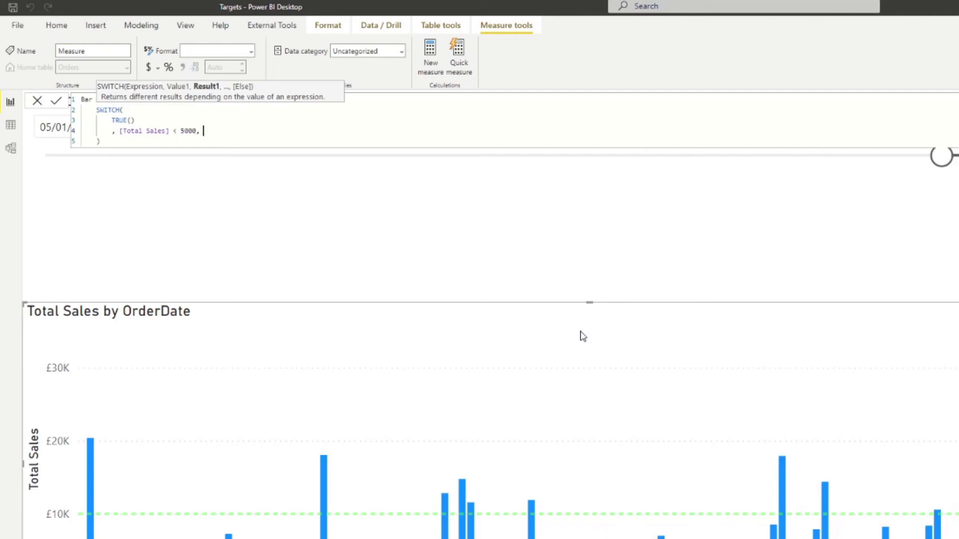
{"action": "type", "text": "\"Red"}
Add "Orange" under 10000, "Green" at 10000 or more, "Gray" fallback, and commit the measure
{"action": "key", "text": "shift+Return"}
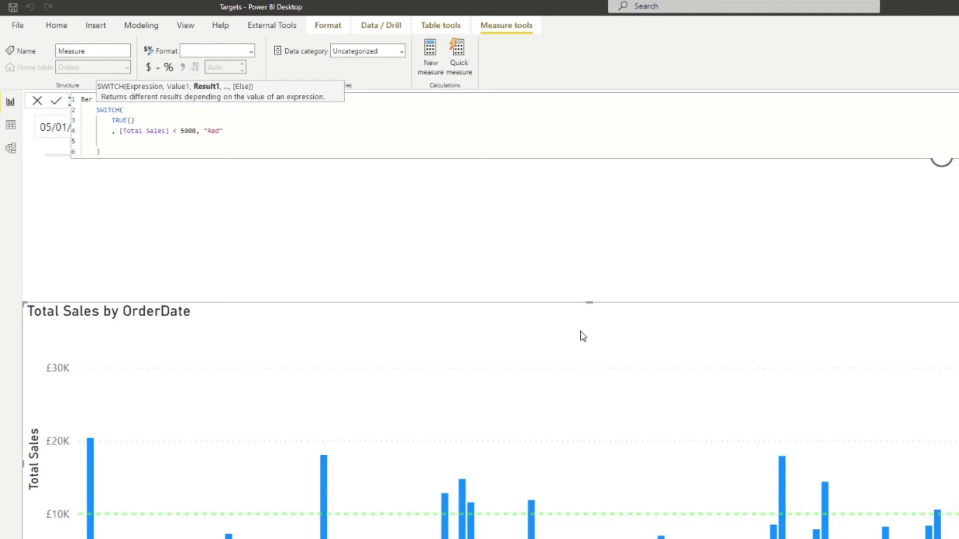
{"action": "type", "text": ","}
{"action": "type", "text": " [Total Sales] <"}
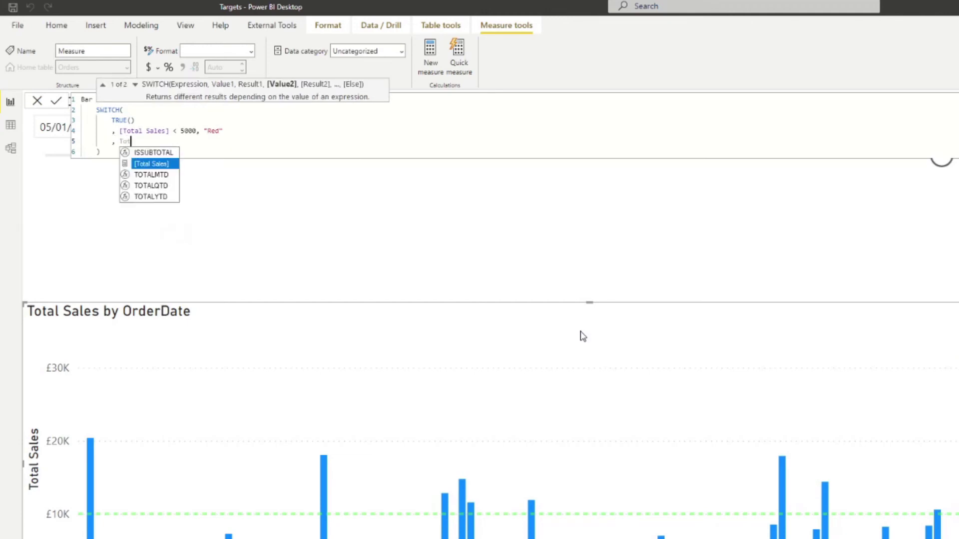
{"action": "type", "text": " 1"}
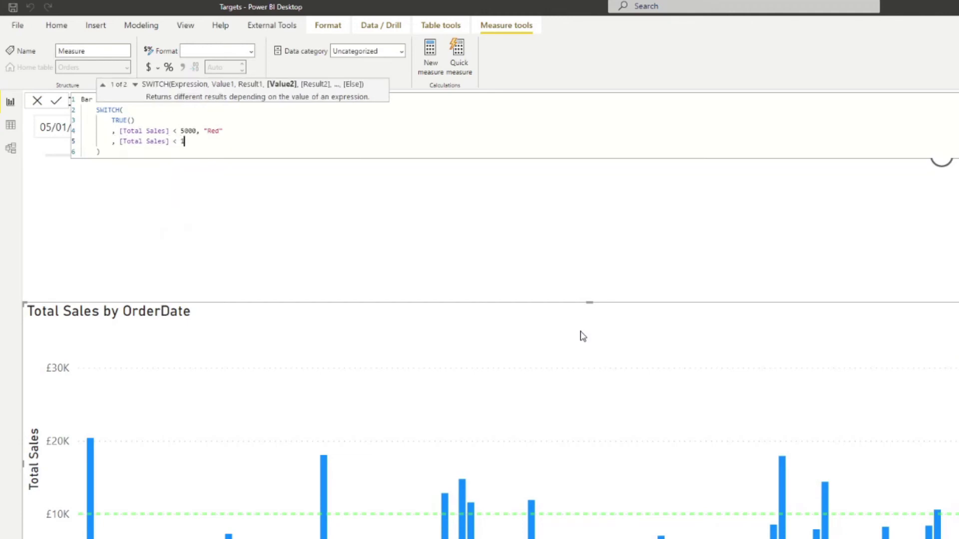
{"action": "type", "text": "0000,"}
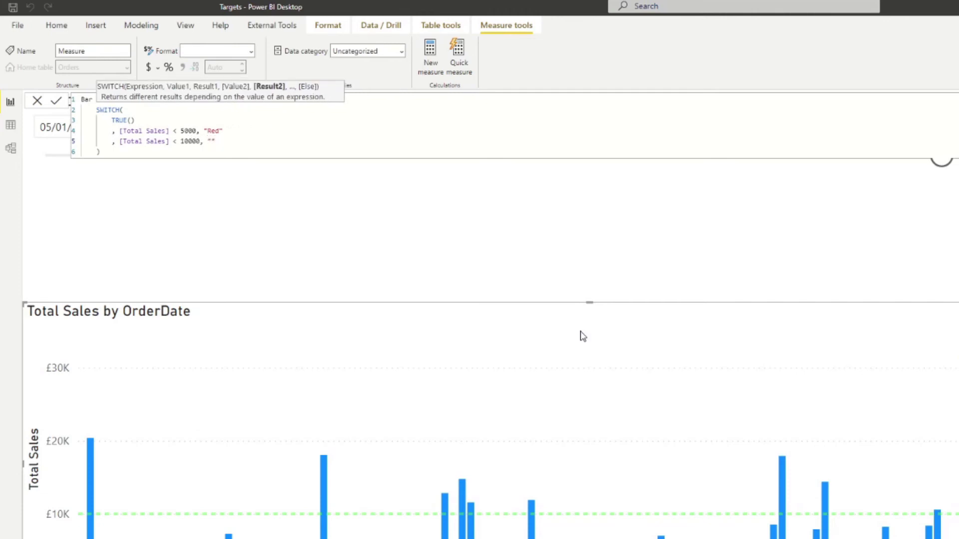
{"action": "type", "text": " \"Orange"}
{"action": "key", "text": "shift+Return"}
{"action": "type", "text": ","}
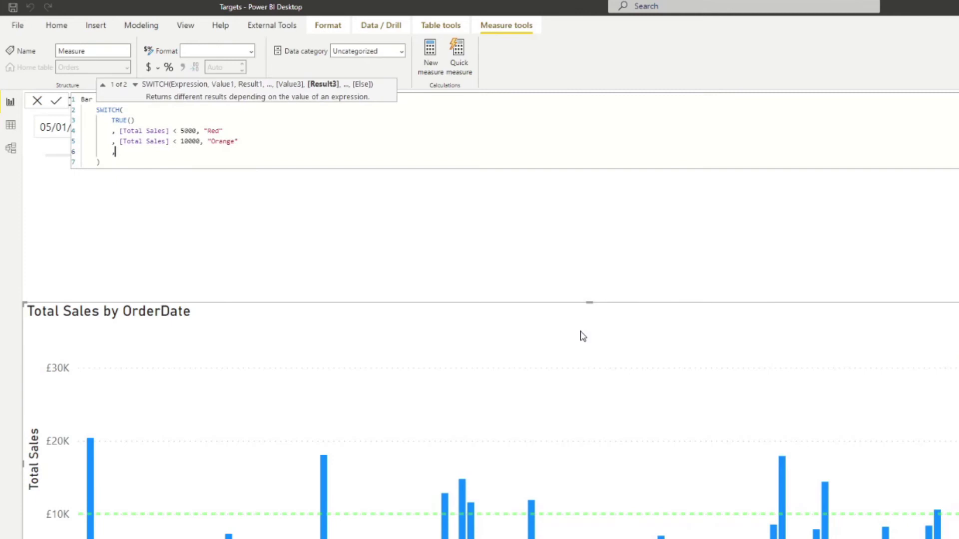
{"action": "type", "text": " [Tot"}
{"action": "key", "text": "Tab"}
{"action": "type", "text": ">= 10000,"}
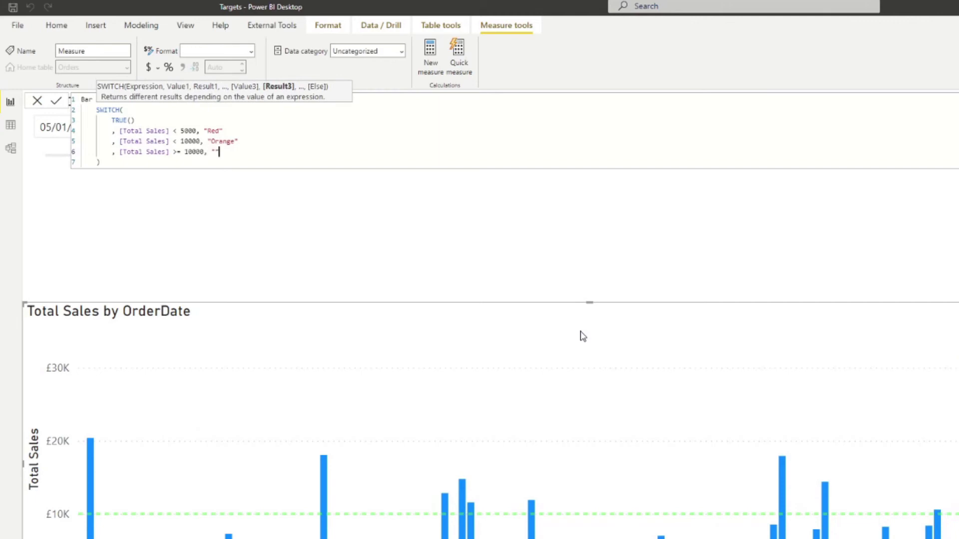
{"action": "type", "text": " \"Green"}
{"action": "key", "text": "End"}
{"action": "key", "text": "Return"}
{"action": "type", "text": ", "}
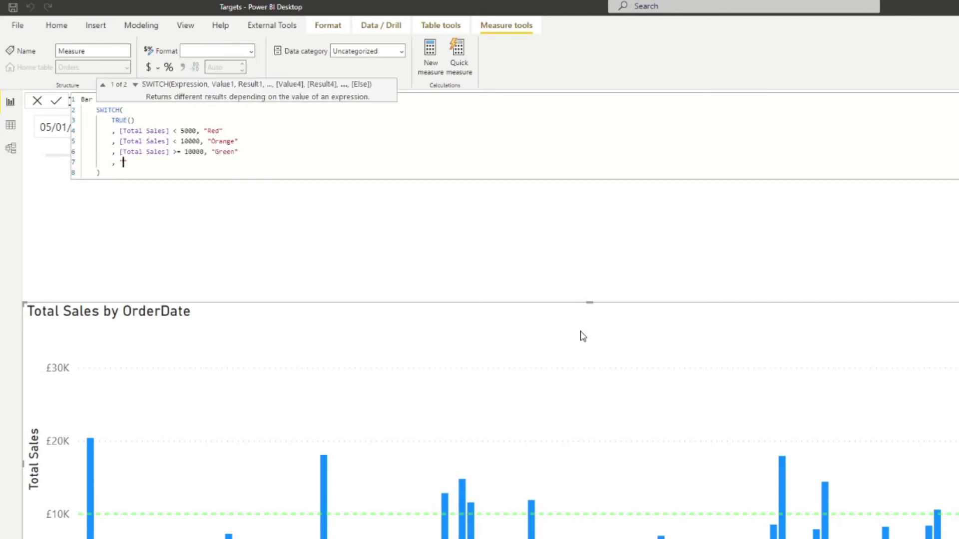
{"action": "type", "text": "\"Gray"}
{"action": "key", "text": "Down"}
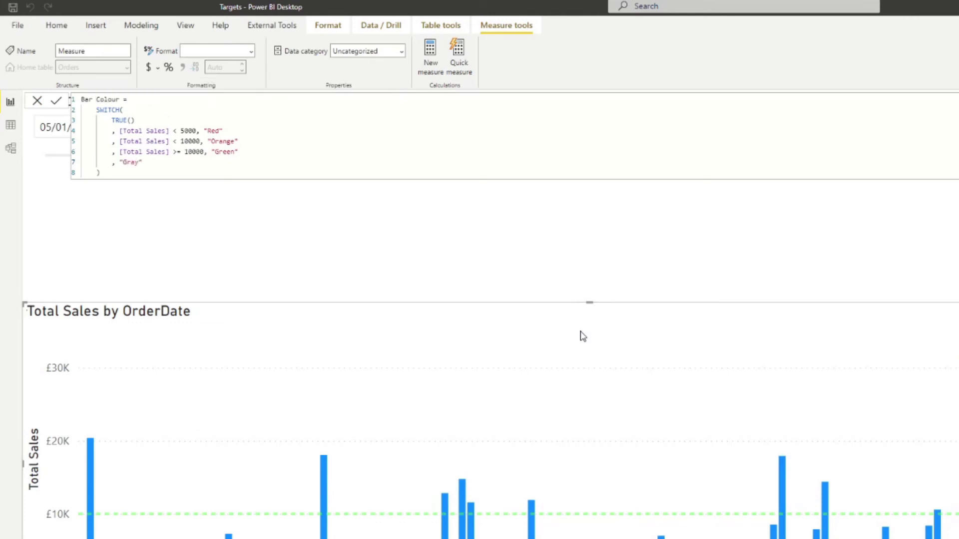
{"action": "key", "text": "Return"}
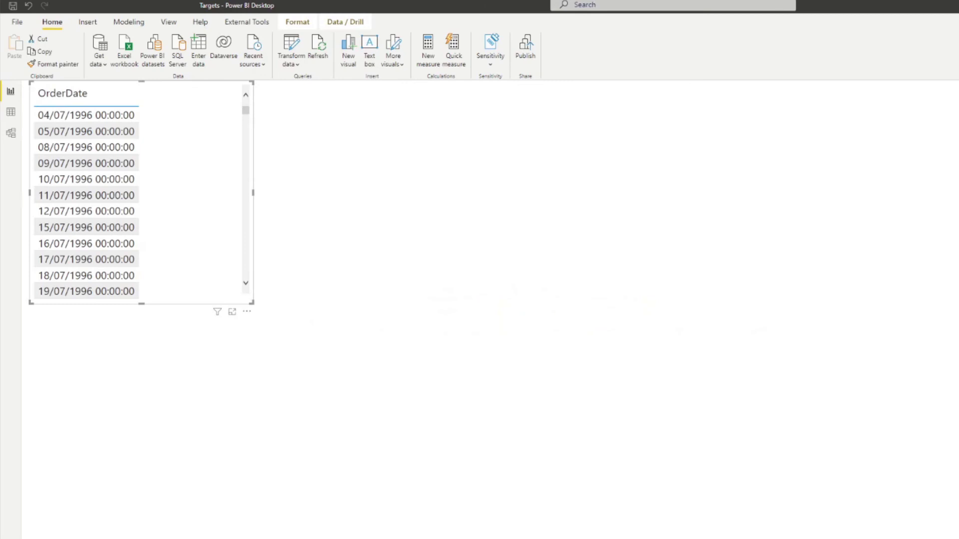
Enlarge the table so more dates show with their Total Sales and Bar Colour
{"action": "left_click_drag", "start_coordinate": [252, 303], "coordinate": [496, 367]}
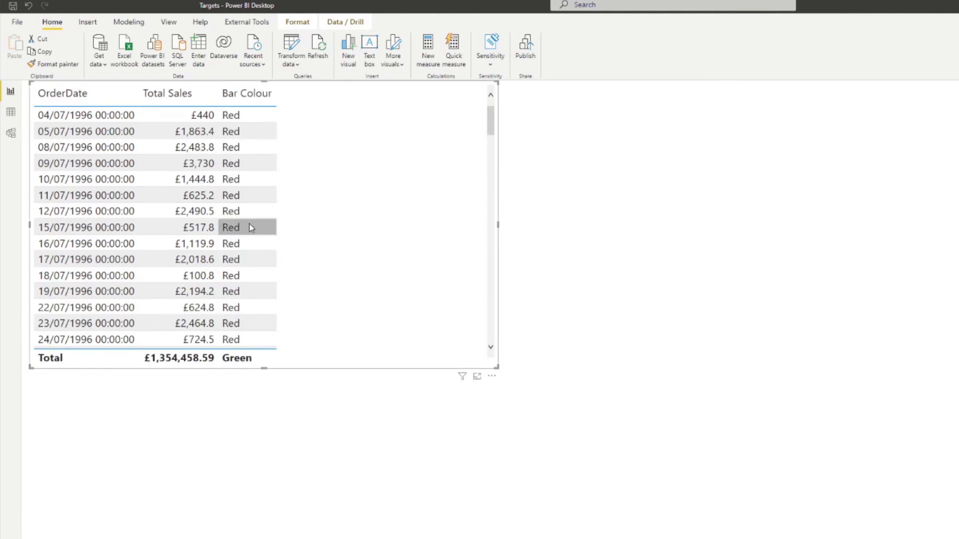
{"action": "scroll", "coordinate": [250, 227], "scroll_direction": "down", "scroll_amount": 7}
{"action": "scroll", "coordinate": [249, 199], "scroll_direction": "down", "scroll_amount": 7}
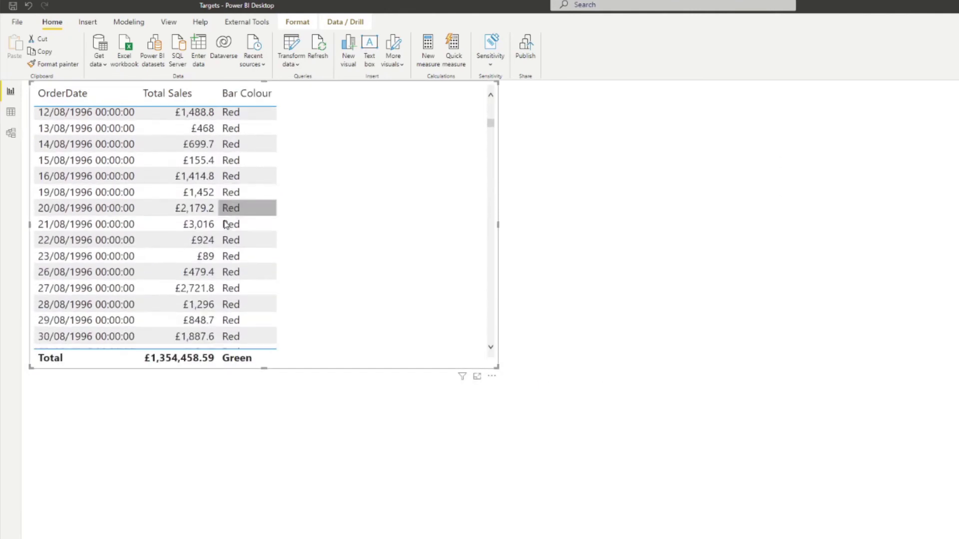
{"action": "scroll", "coordinate": [240, 227], "scroll_direction": "down", "scroll_amount": 8}
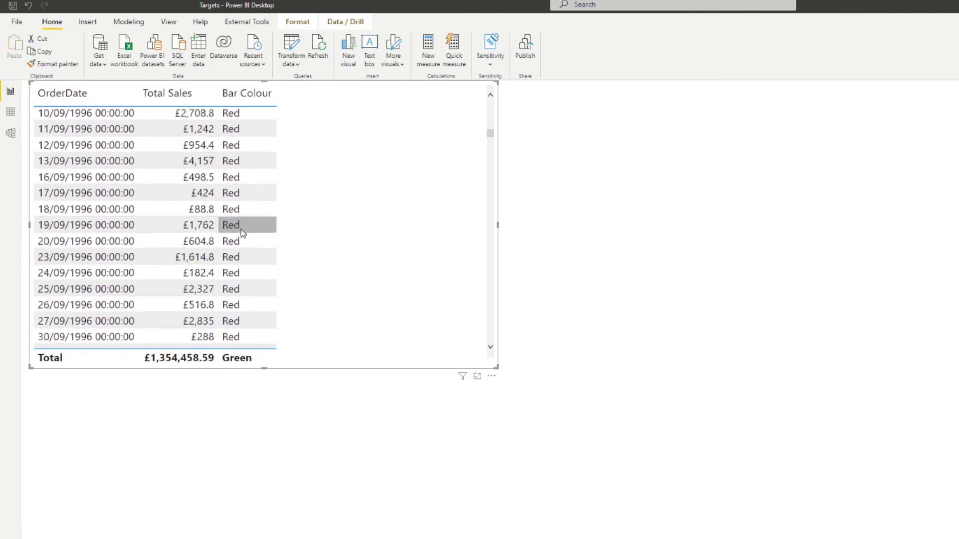
{"action": "scroll", "coordinate": [245, 242], "scroll_direction": "up", "scroll_amount": 2}
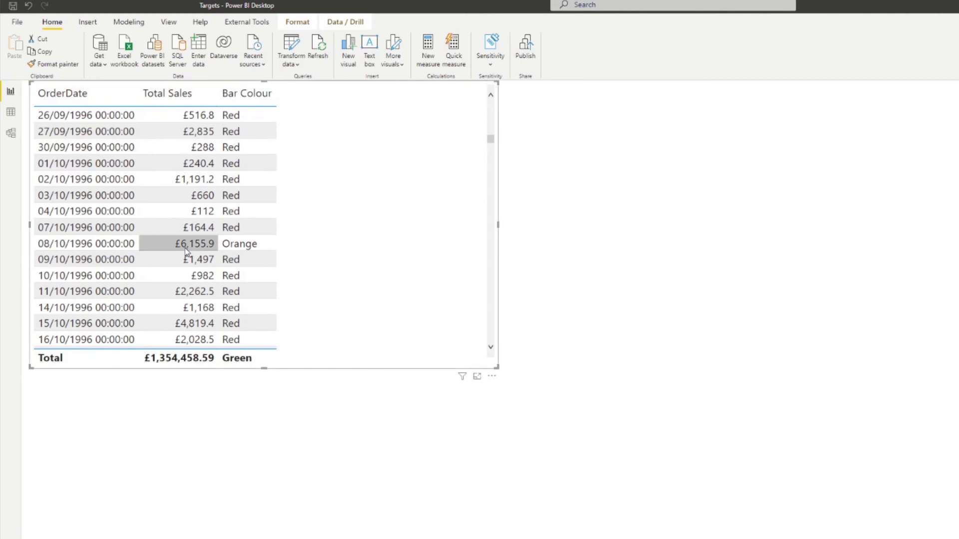
Highlight the 08/10/1996 Orange, 04/12/1996 Green and 05/12/1996 rows to check their colours
{"action": "left_click", "coordinate": [124, 248]}
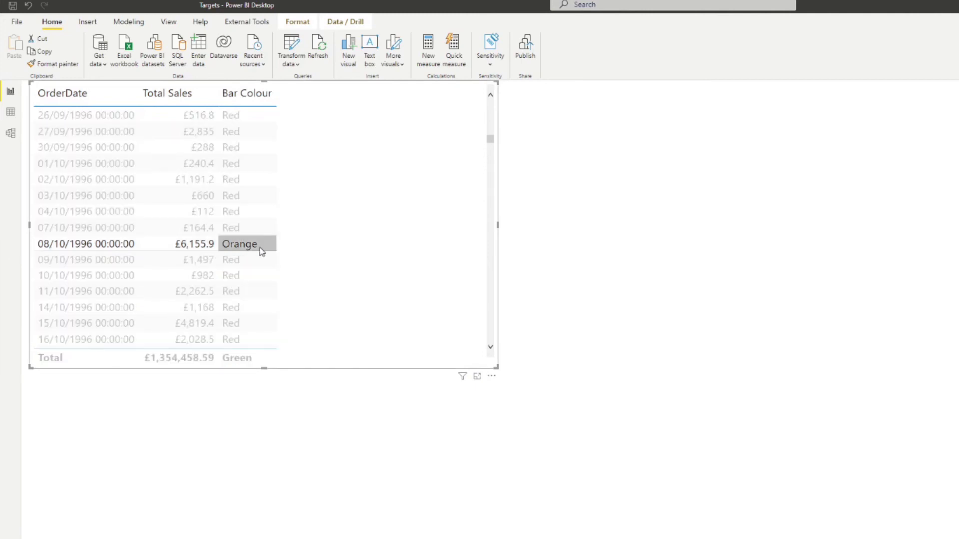
{"action": "scroll", "coordinate": [248, 234], "scroll_direction": "down", "scroll_amount": 2}
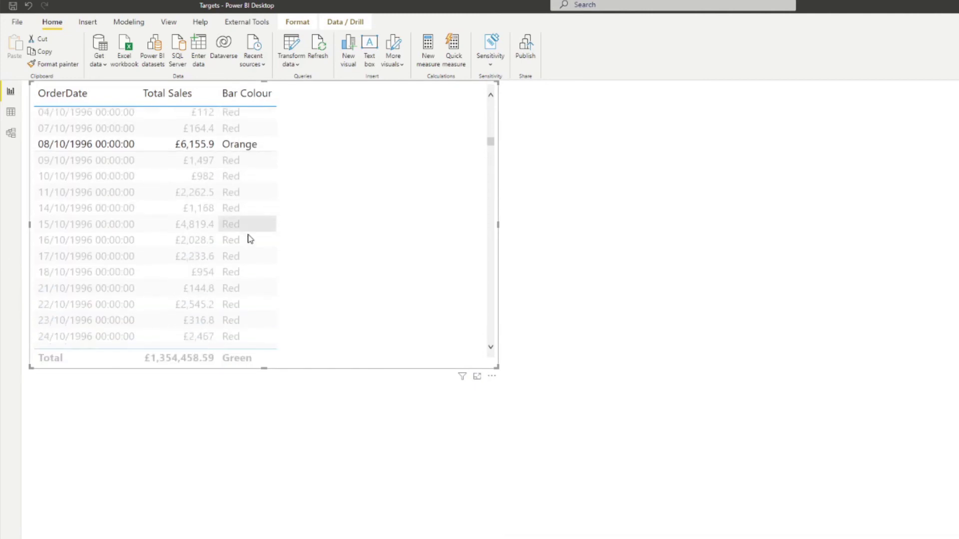
{"action": "scroll", "coordinate": [247, 214], "scroll_direction": "up", "scroll_amount": 1}
{"action": "scroll", "coordinate": [217, 175], "scroll_direction": "down", "scroll_amount": 8}
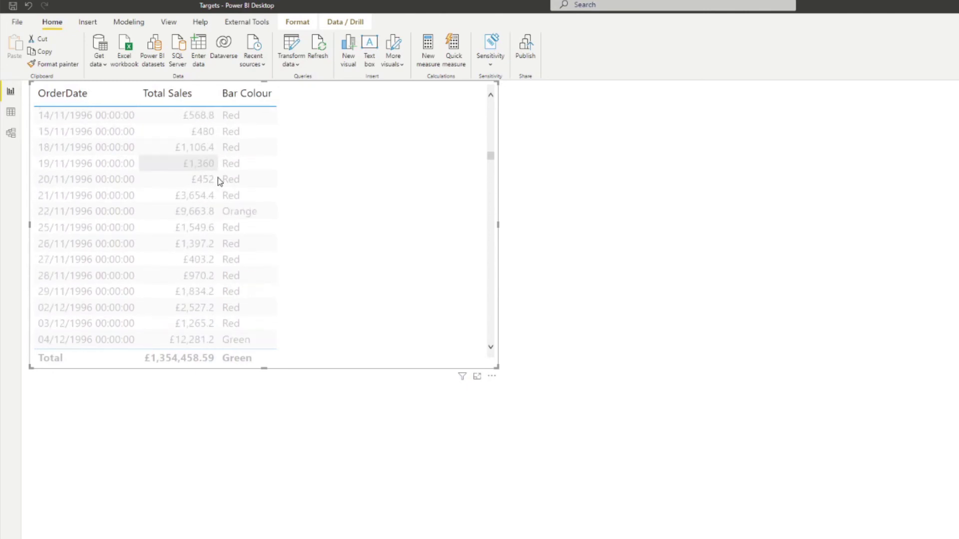
{"action": "scroll", "coordinate": [233, 265], "scroll_direction": "down", "scroll_amount": 2}
{"action": "left_click", "coordinate": [234, 264]}
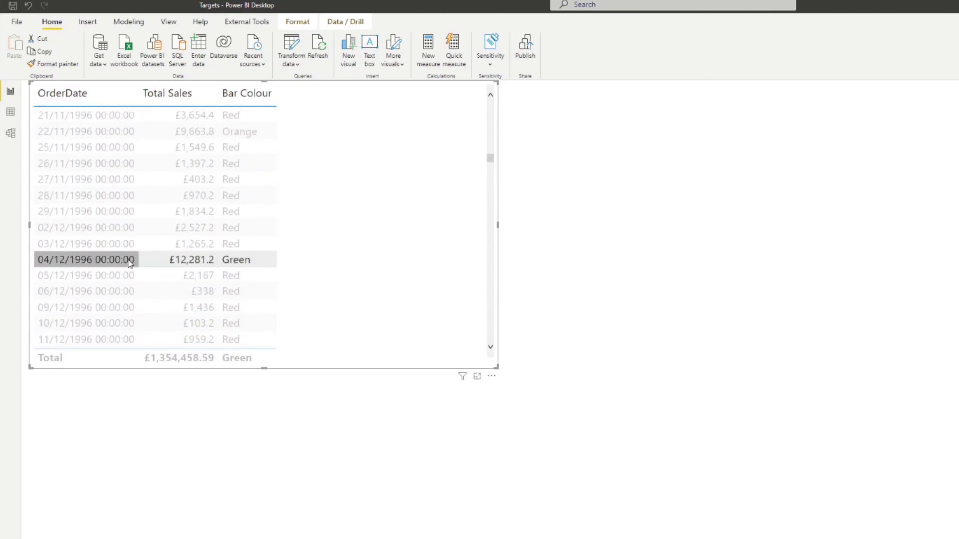
{"action": "left_click", "coordinate": [244, 274]}
Set the chart's Data colors to format by field value, based on the Bar Colour measure
{"action": "left_click", "coordinate": [253, 259]}
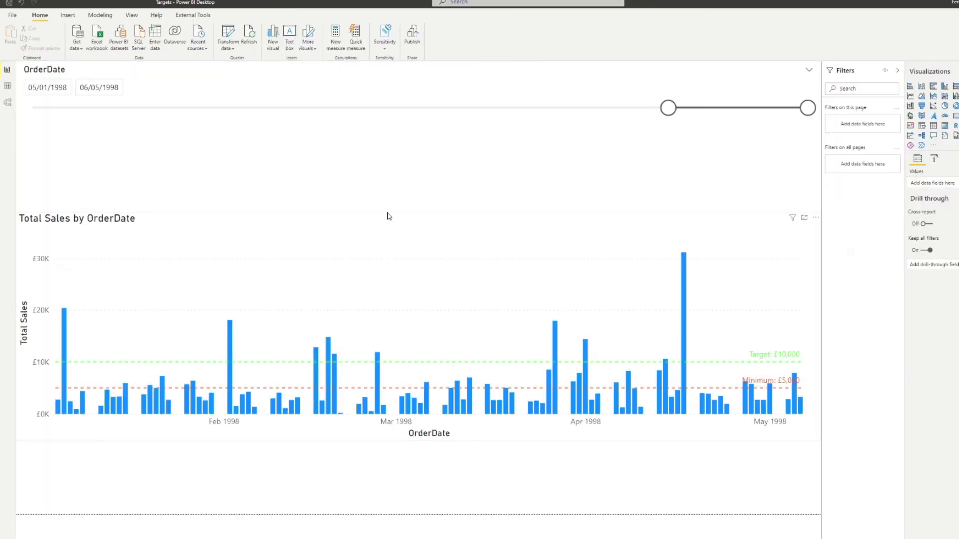
{"action": "left_click", "coordinate": [120, 220]}
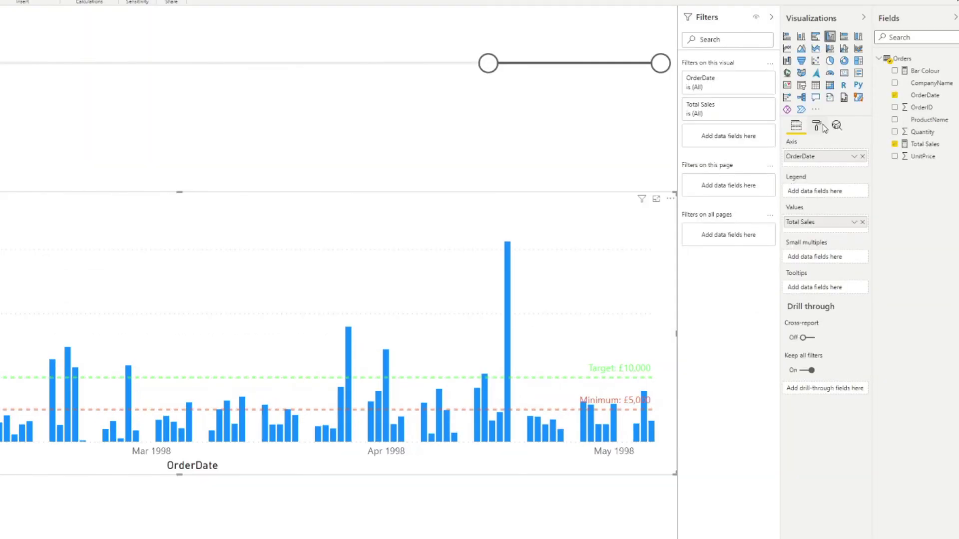
{"action": "left_click", "coordinate": [934, 159]}
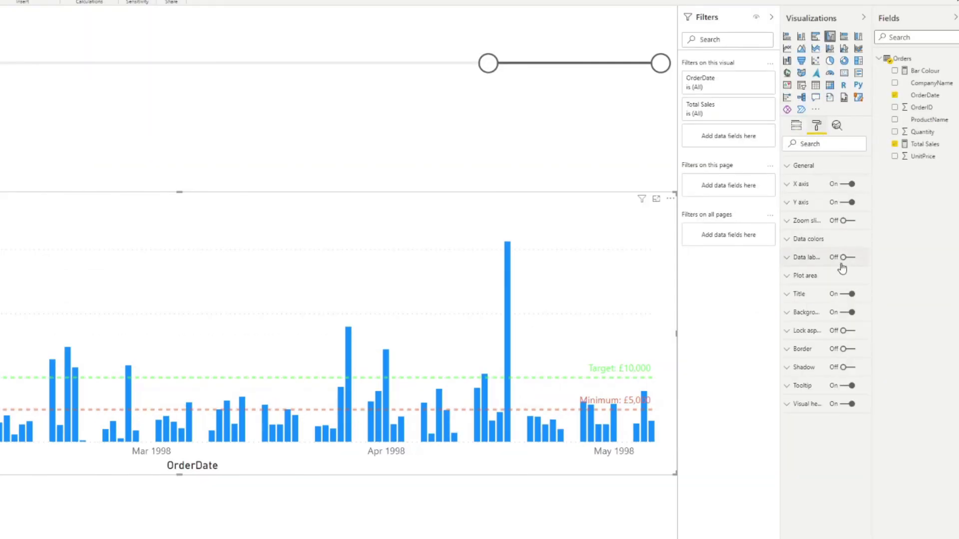
{"action": "left_click", "coordinate": [815, 240]}
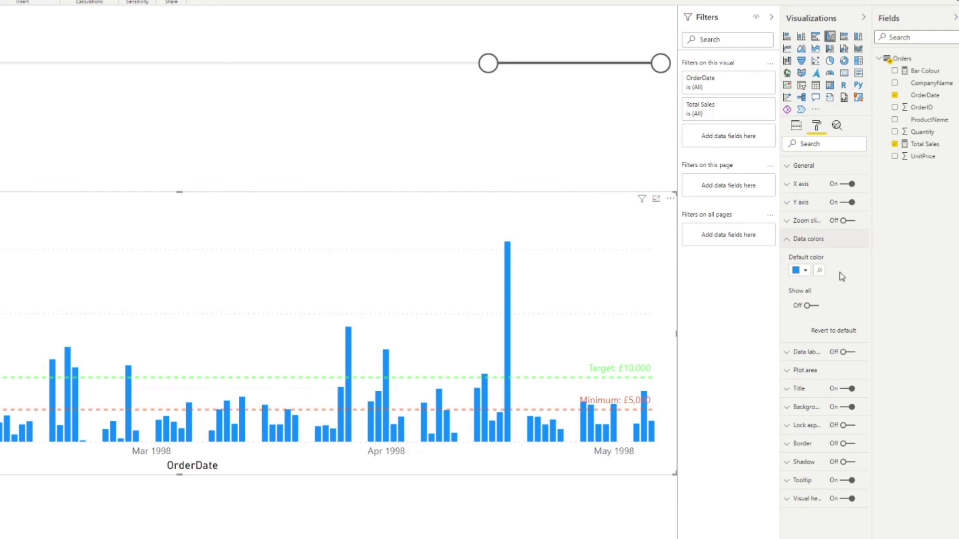
{"action": "left_click", "coordinate": [820, 271]}
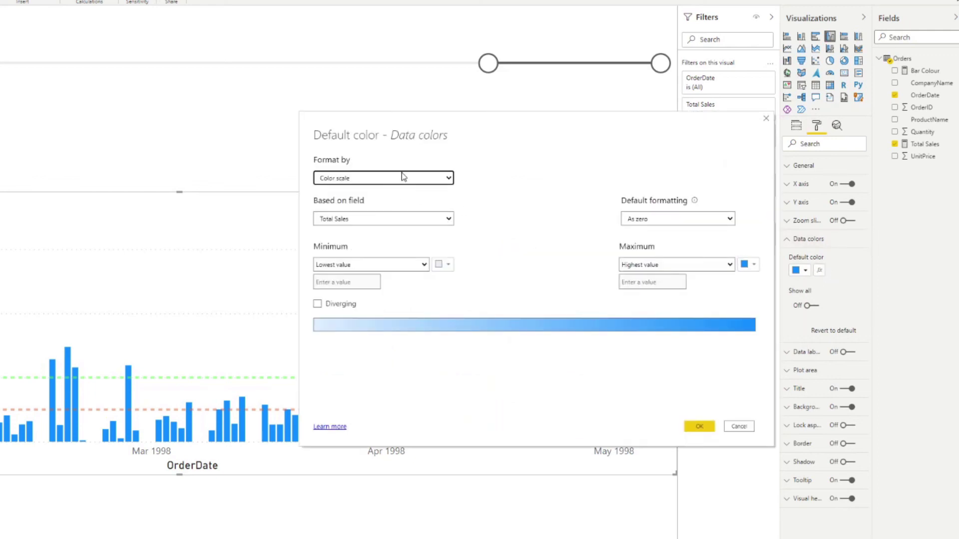
{"action": "left_click", "coordinate": [371, 180]}
{"action": "left_click", "coordinate": [375, 206]}
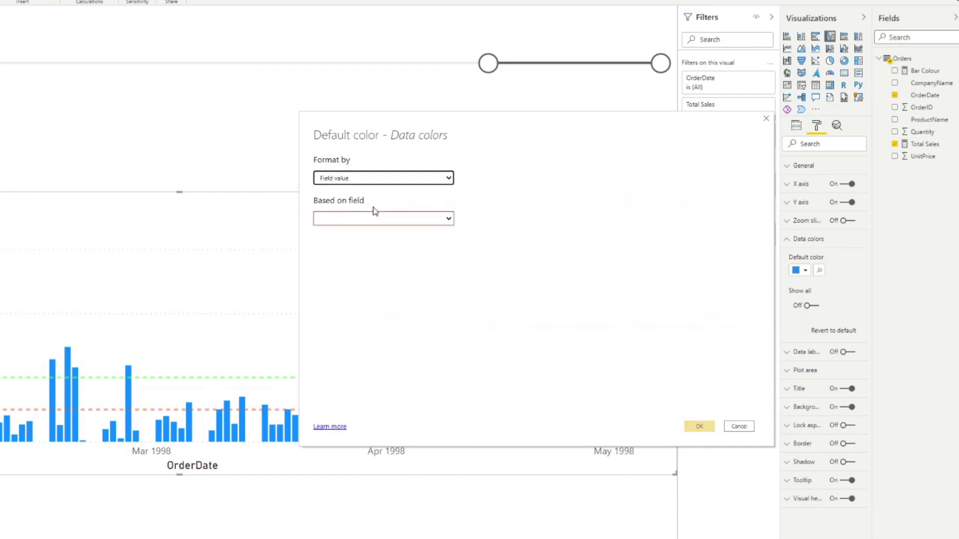
{"action": "left_click", "coordinate": [409, 219]}
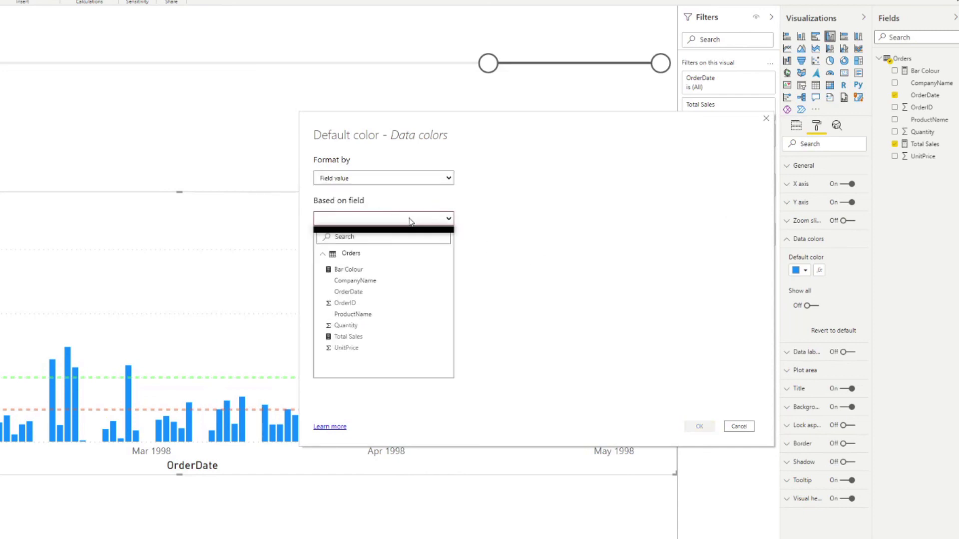
{"action": "left_click", "coordinate": [352, 270]}
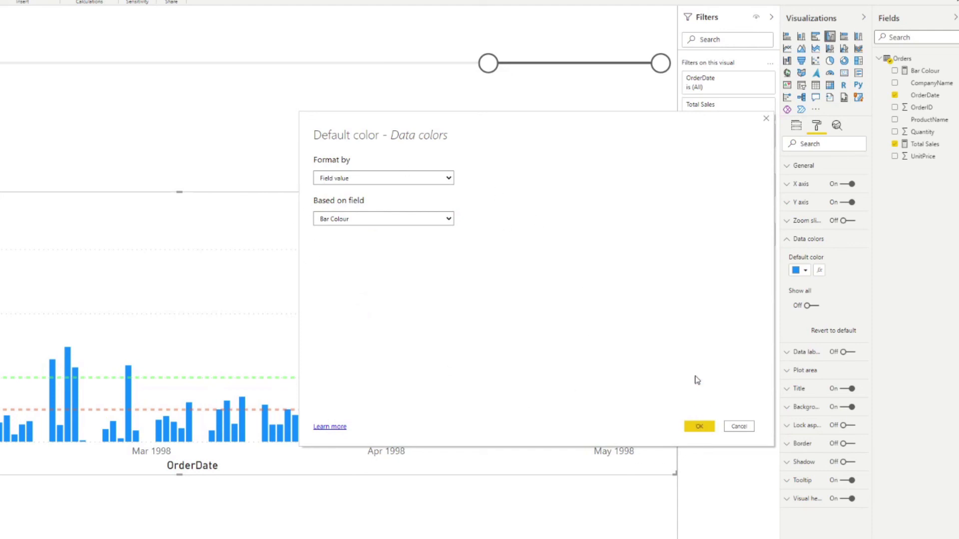
{"action": "left_click", "coordinate": [698, 427]}
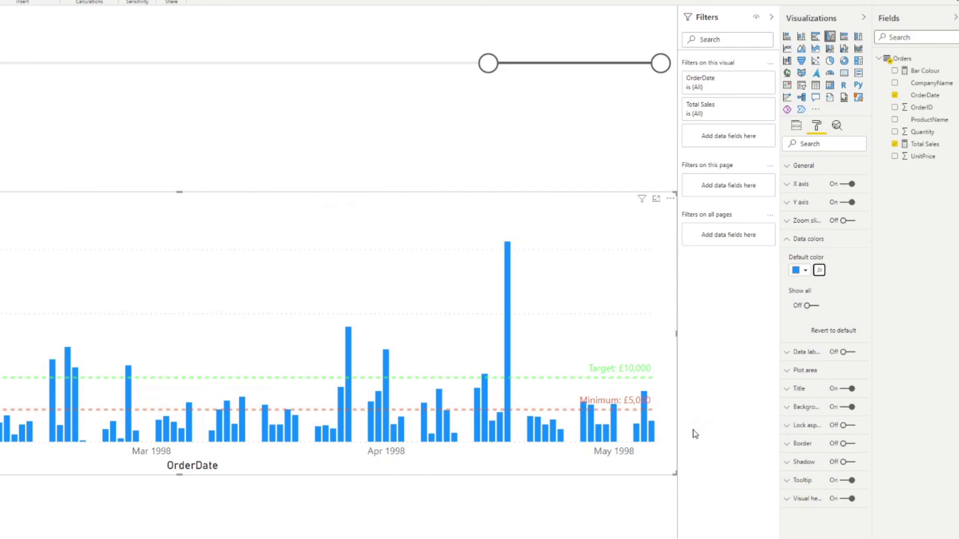